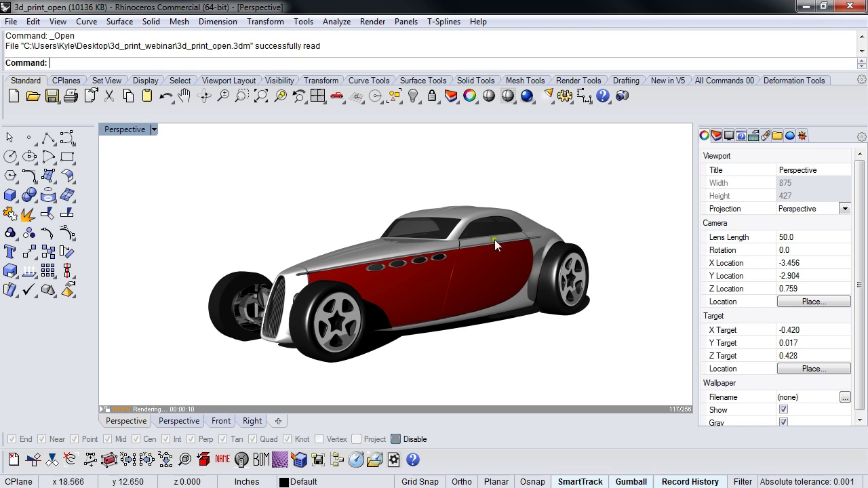
Step: Pick the car's body panels, side vents and rear wheel one after another to examine the separate parts of the model
click(394, 277)
click(359, 259)
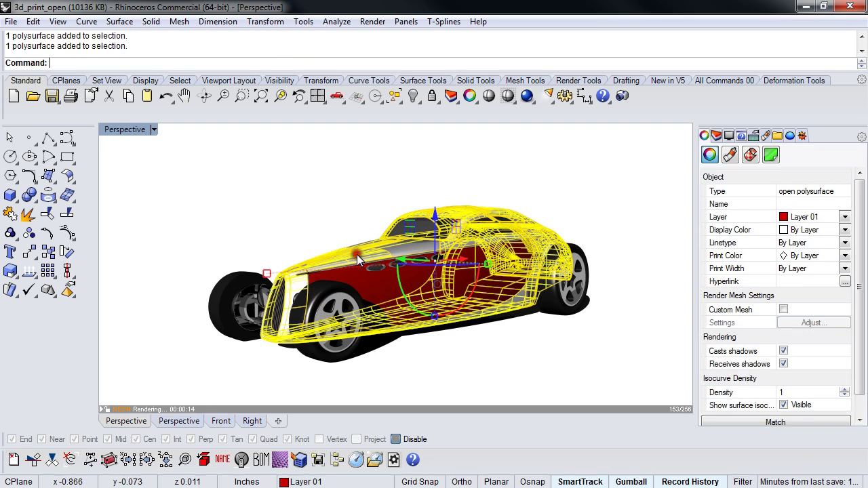
click(378, 271)
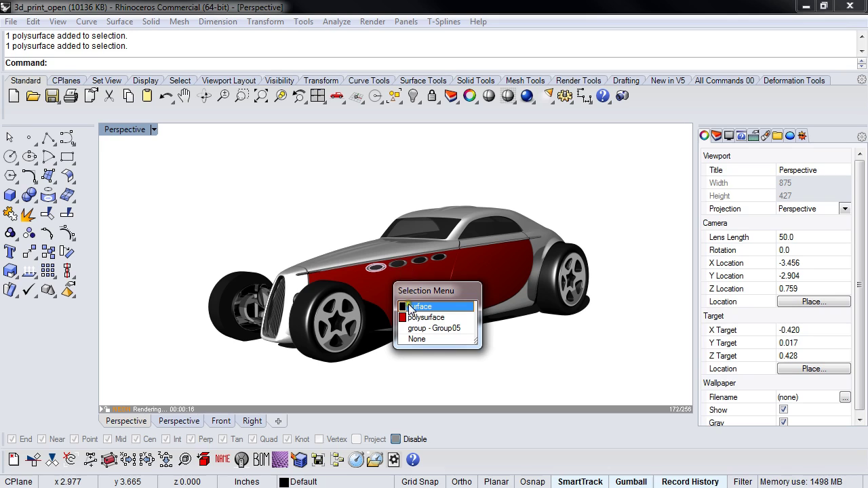
click(426, 261)
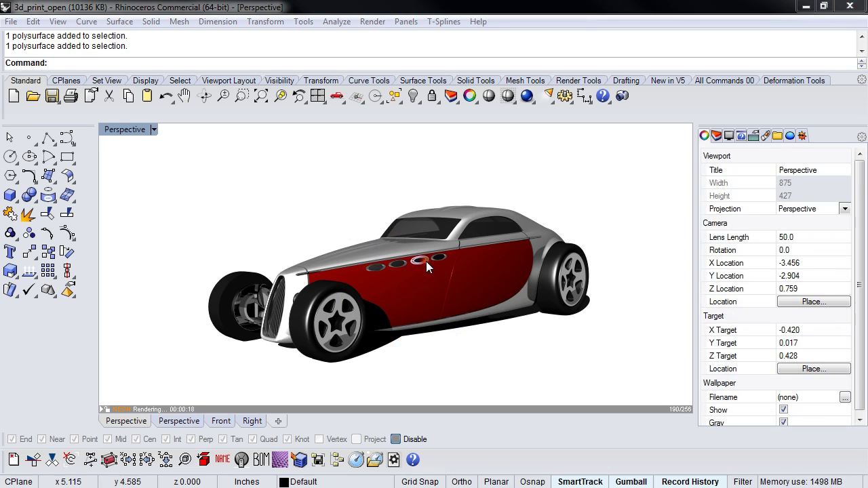
click(453, 259)
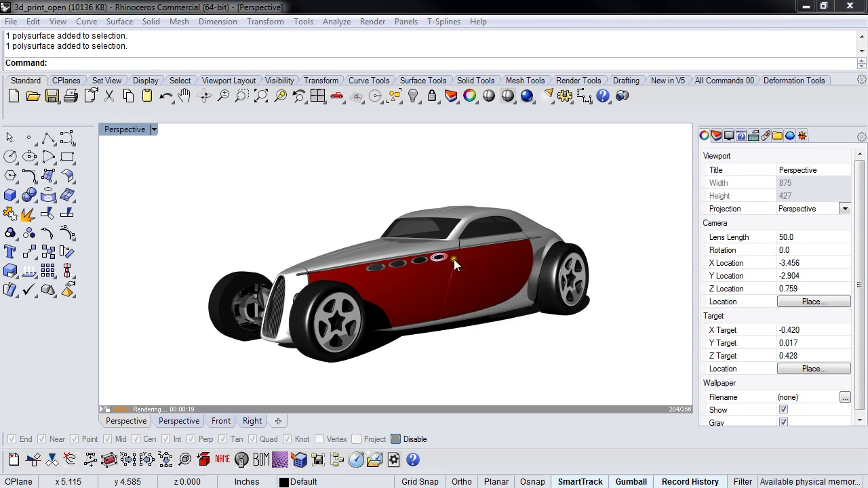
click(614, 221)
click(580, 279)
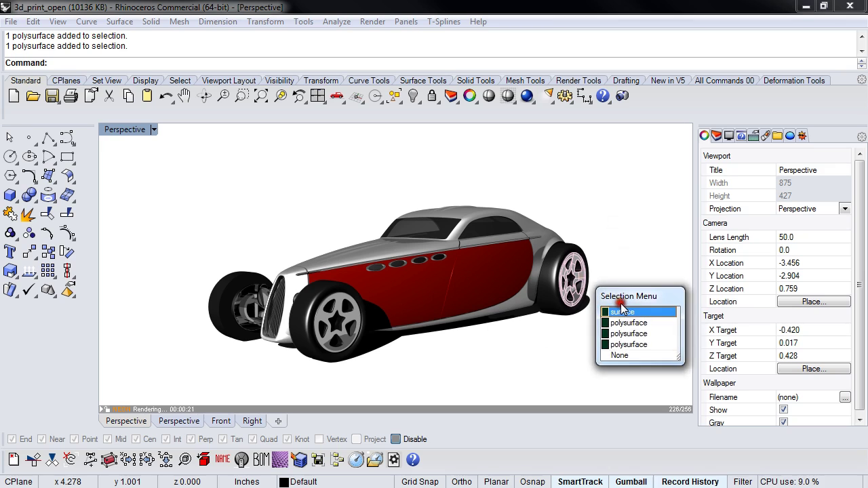
click(558, 345)
Step: Switch the Perspective viewport's display mode to Shaded, then Wireframe
click(154, 129)
click(204, 59)
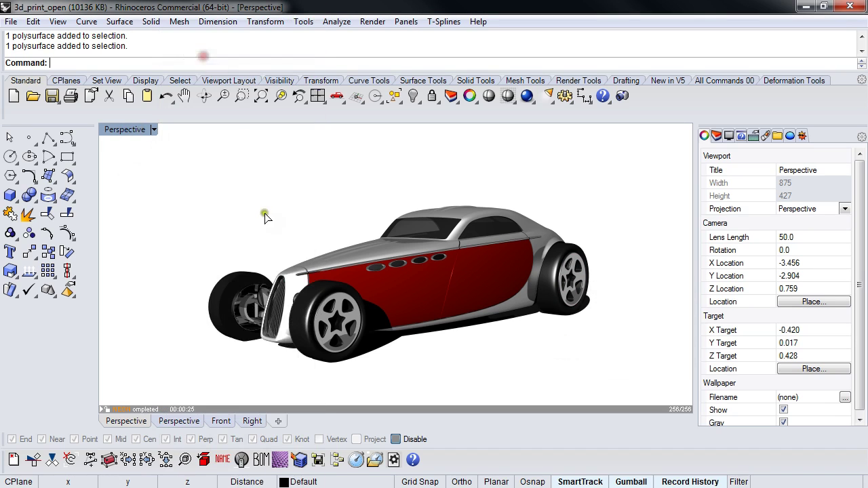
click(130, 135)
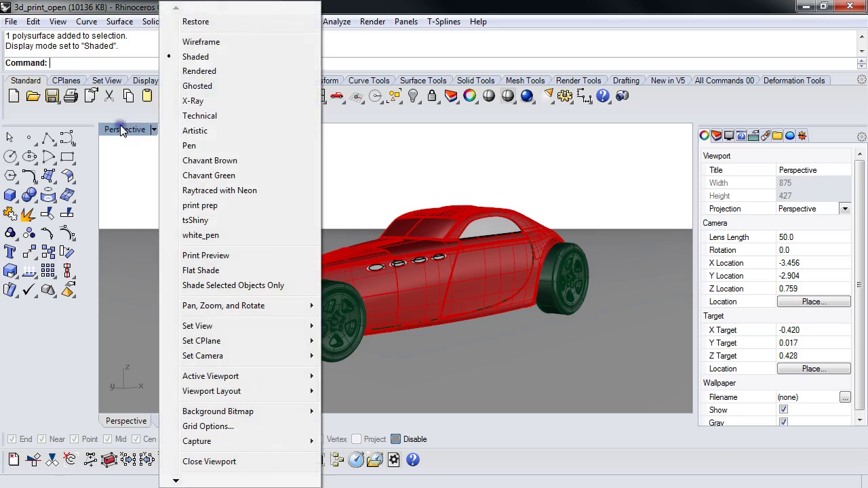
click(203, 39)
right_drag(223, 203, 256, 219)
Step: Select the whole car model and turn off the surface isocurves for all its objects
drag(145, 160, 681, 407)
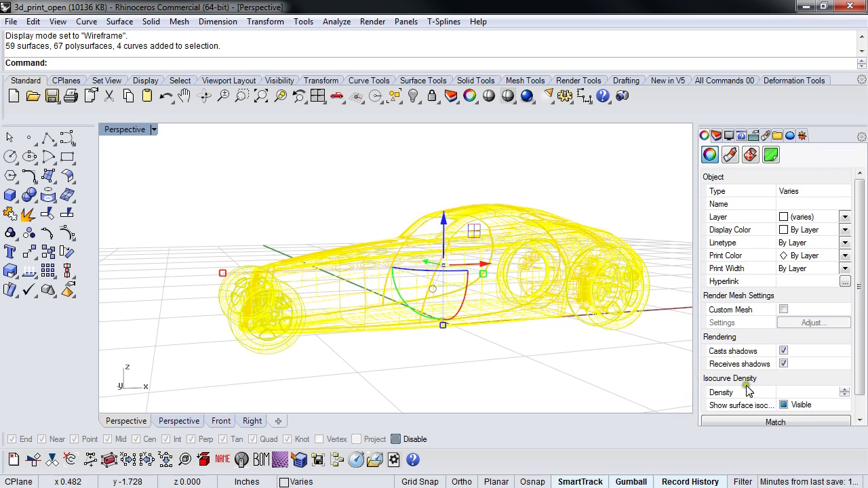
scroll(859, 354, down, 2)
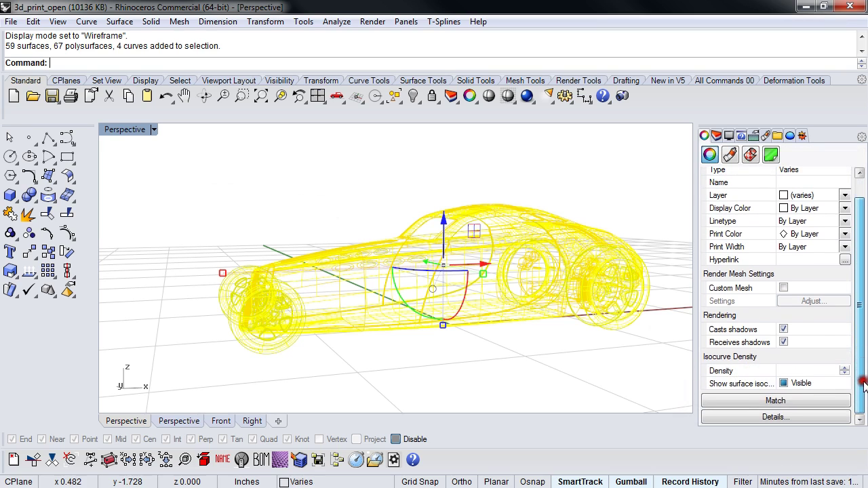
click(784, 383)
click(517, 356)
right_drag(488, 354, 356, 334)
Step: Select all the car's surfaces, polysurfaces and curves and join them
drag(117, 169, 677, 403)
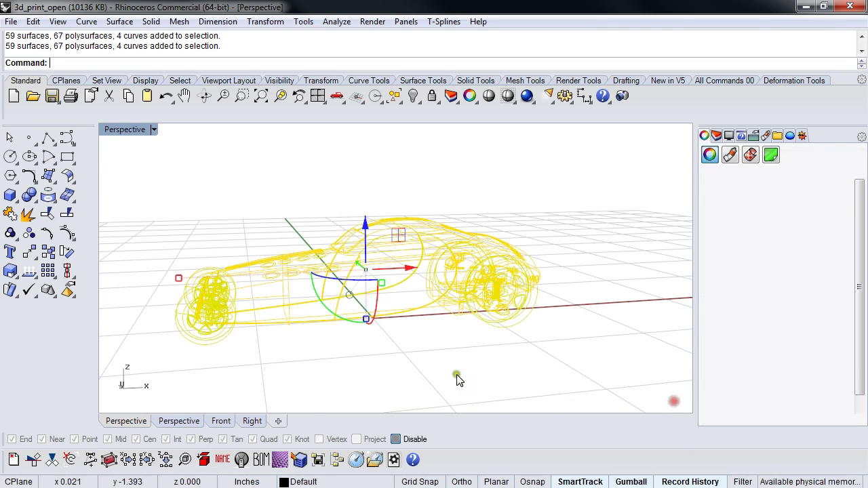
key(Return)
click(320, 343)
right_drag(319, 343, 376, 357)
click(358, 332)
click(388, 354)
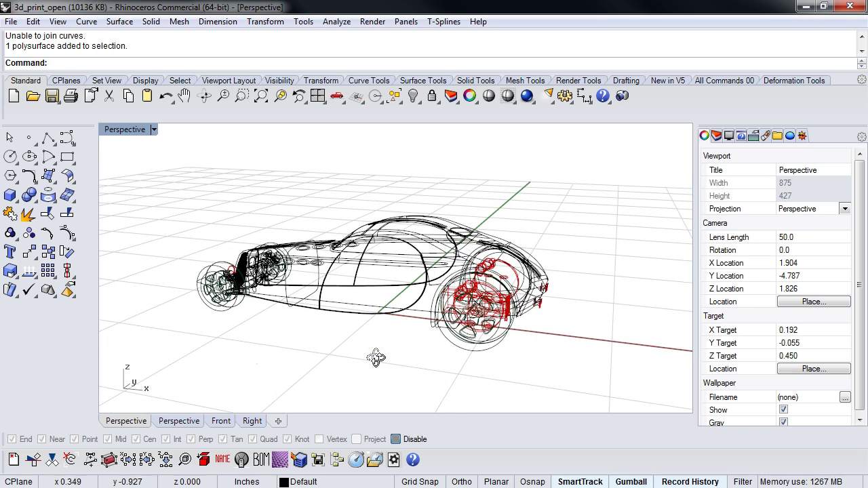
mouse_move(333, 359)
right_down()
mouse_move(413, 348)
mouse_move(424, 326)
right_up()
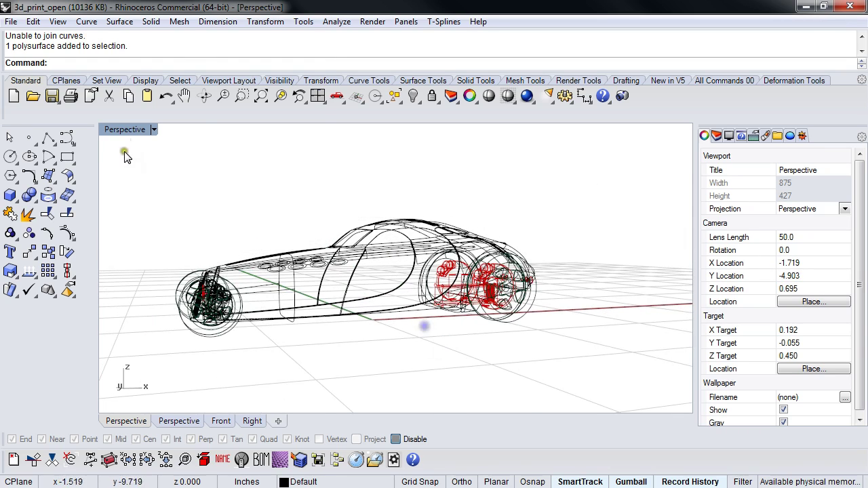
Step: Switch the Perspective viewport to Shaded display and turn off the ground plane
click(127, 134)
click(209, 59)
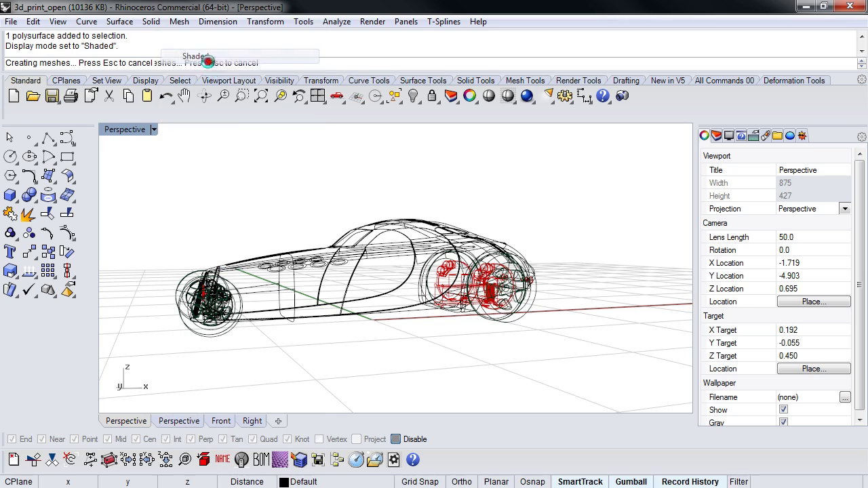
right_drag(293, 224, 258, 257)
click(753, 135)
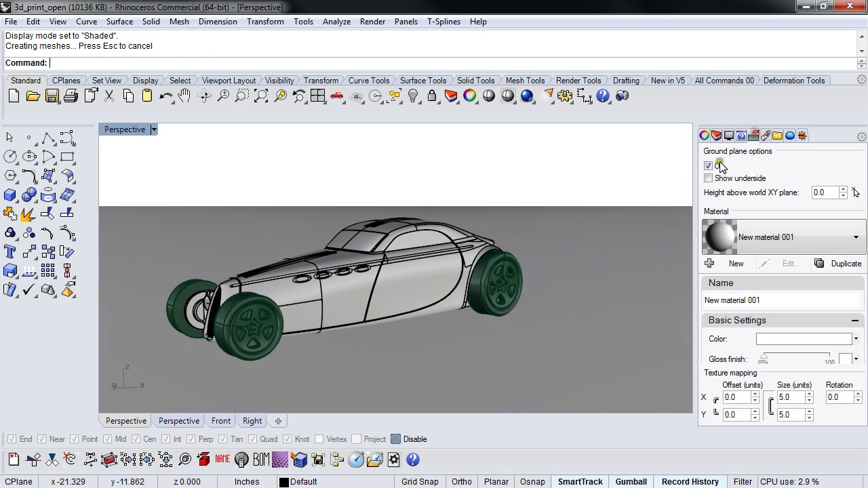
click(708, 166)
scroll(457, 349, up, 5)
shift+right_drag(398, 300, 452, 301)
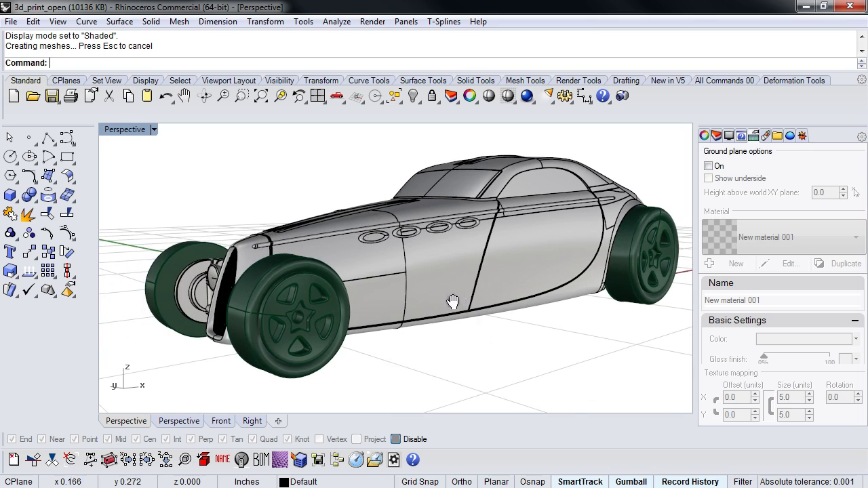
Step: Pick the headlights and suspension parts at the front of the car to examine how they are built, leaving them deselected
right_drag(416, 298, 379, 318)
click(359, 318)
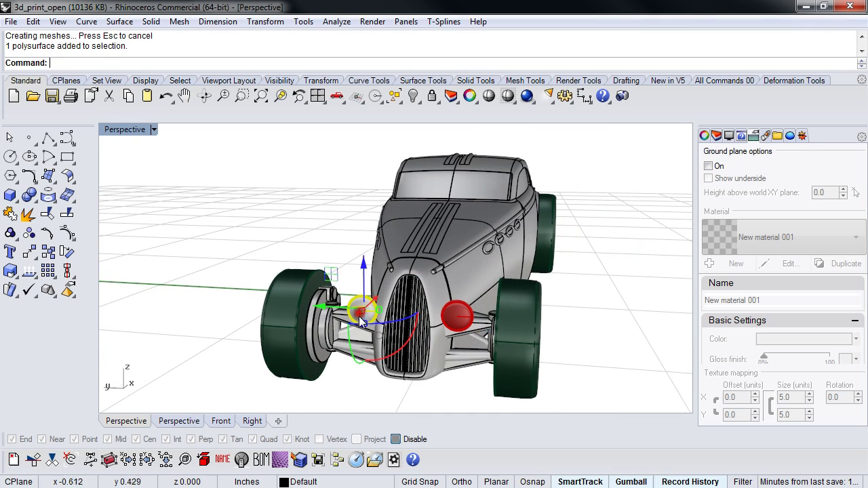
click(347, 346)
click(366, 337)
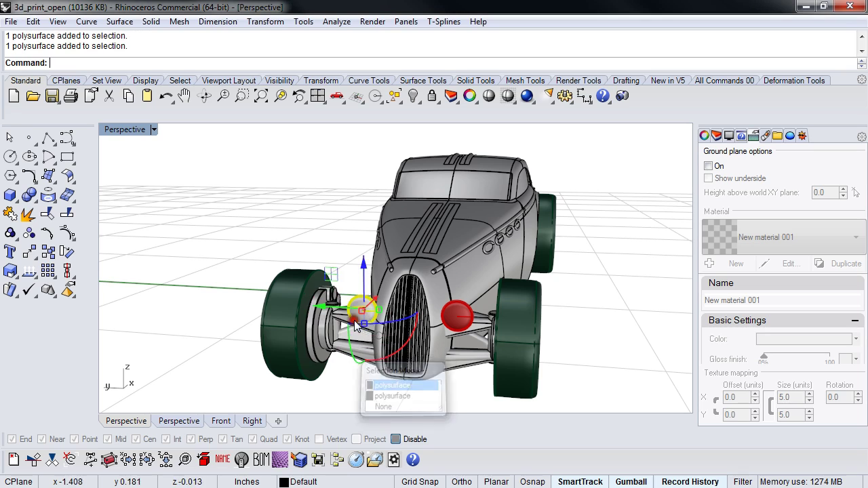
click(459, 317)
click(459, 314)
key(Escape)
click(509, 377)
click(591, 362)
right_drag(591, 362, 437, 333)
scroll(513, 355, down, 3)
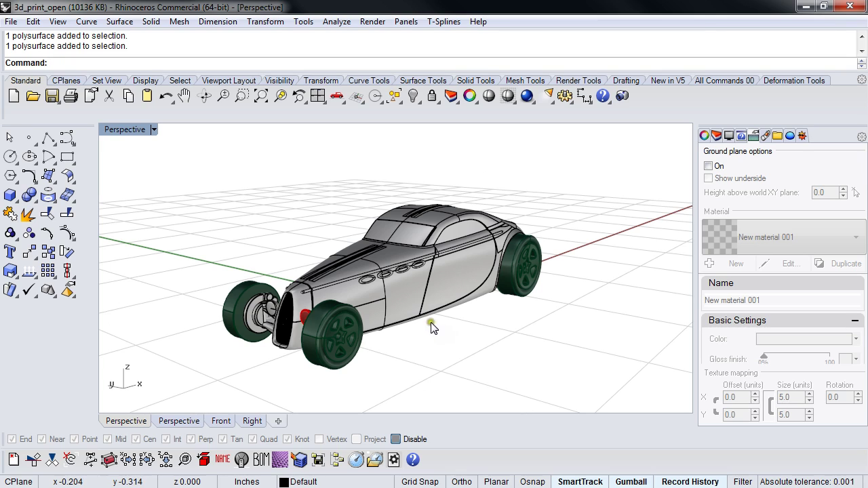
Step: Select all open polysurfaces with SelOpenPolySrf and hide every other object in the model
middle_click(433, 328)
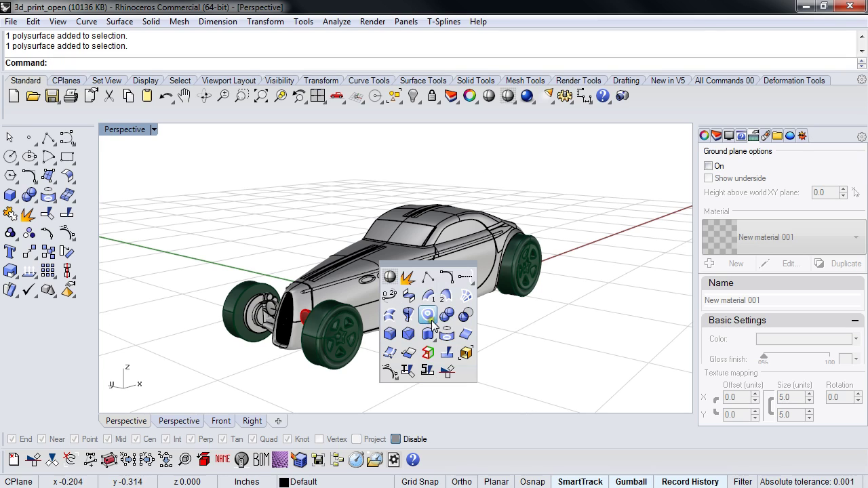
click(466, 355)
right_drag(466, 355, 560, 335)
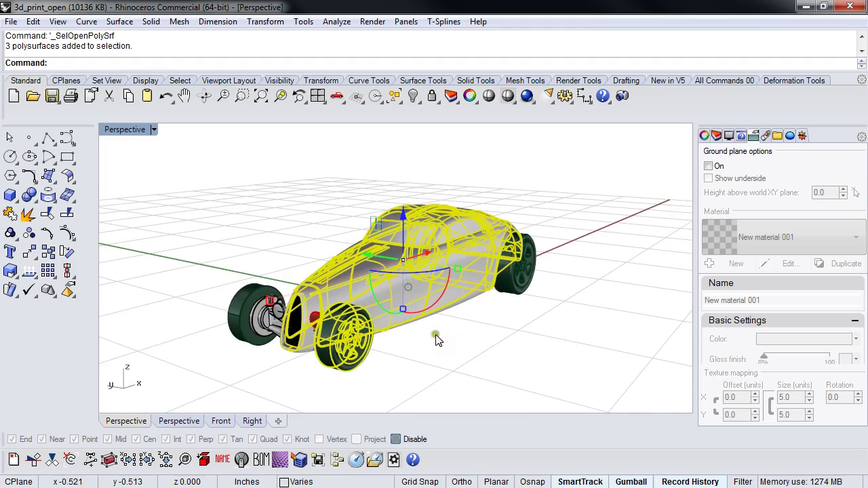
click(416, 103)
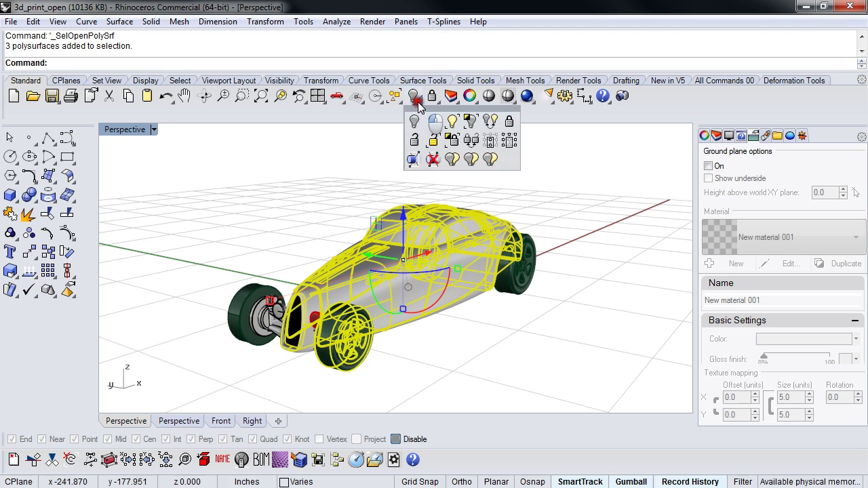
click(469, 124)
right_drag(533, 300, 494, 309)
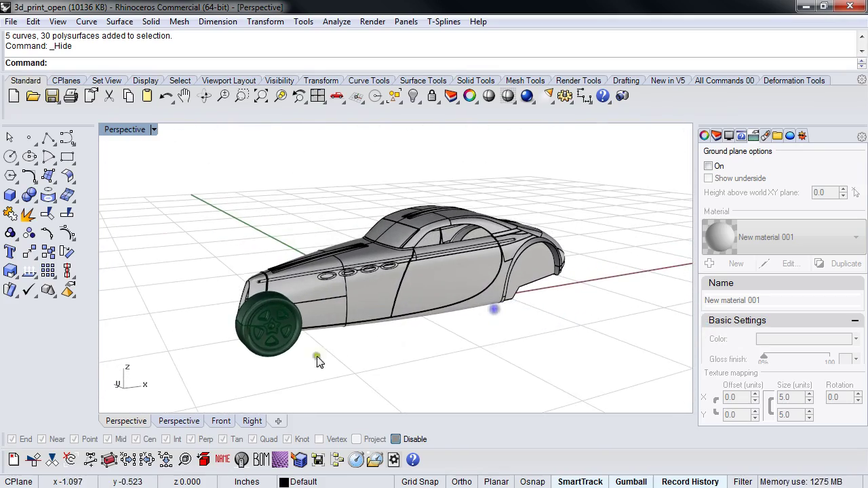
Step: Isolate the open front wheel by hiding the remaining open polysurfaces of the car
click(278, 358)
key(Return)
scroll(299, 340, up, 5)
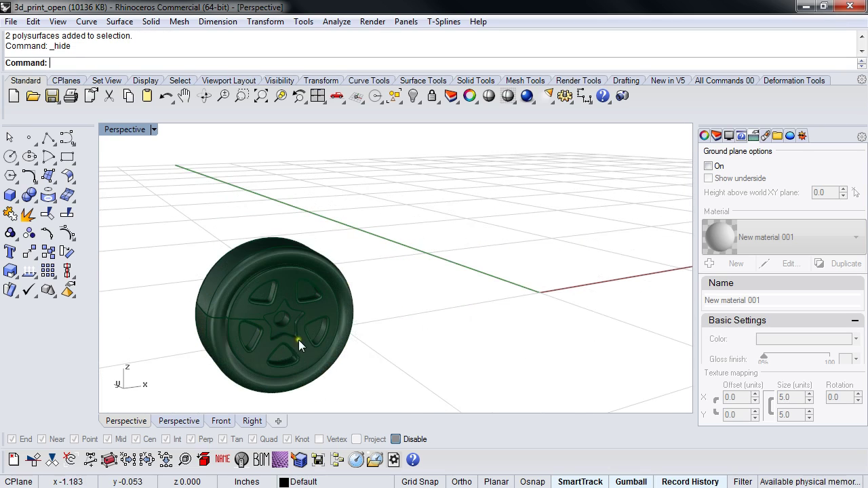
Step: Show the naked edges of the front wheel with Edge Analysis and examine its inner side
click(325, 317)
middle_click(326, 317)
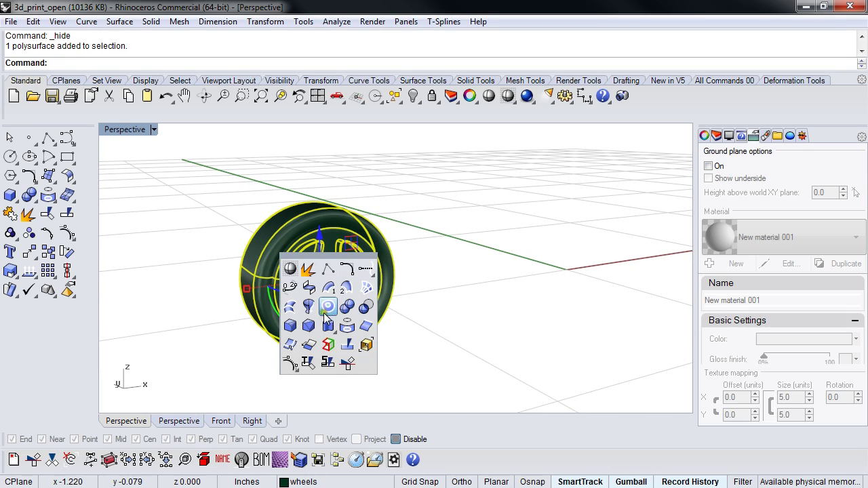
click(332, 345)
mouse_move(328, 334)
right_down()
mouse_move(301, 350)
mouse_move(461, 351)
mouse_move(580, 326)
mouse_move(325, 274)
right_up()
Step: Close the open inner side of the front wheel with the Cap command
click(406, 264)
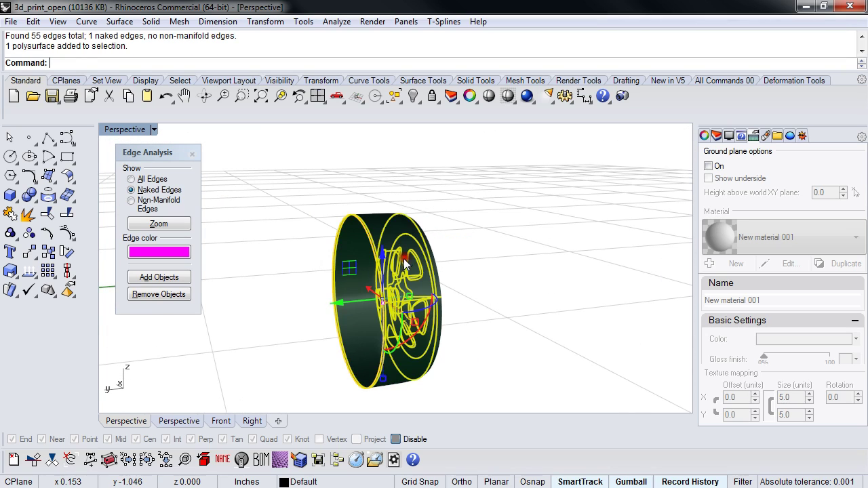
text(Cap)
key(Return)
right_drag(493, 248, 382, 294)
Step: Run SelOpenPolySrf on the visible geometry to check whether the capped wheel is still open
middle_click(382, 294)
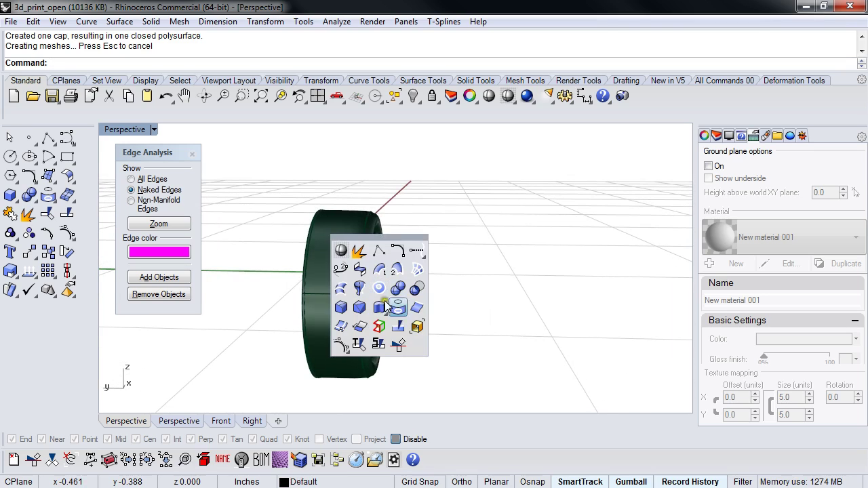
click(417, 329)
right_drag(417, 328, 362, 288)
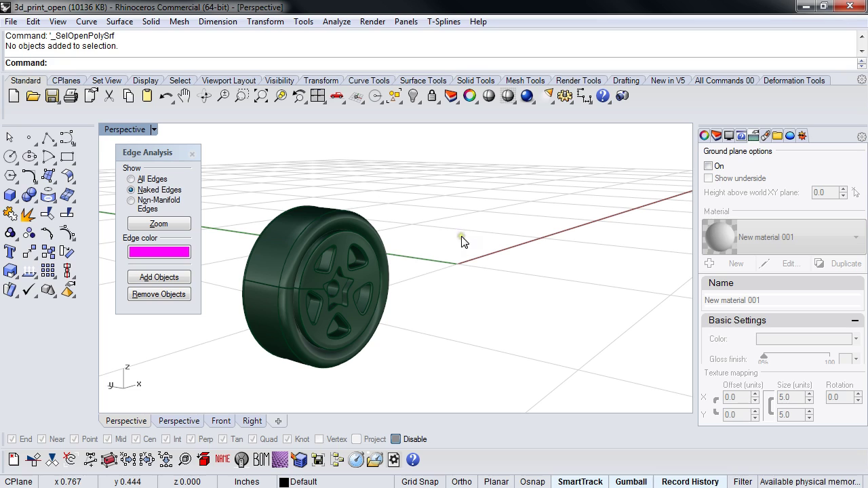
middle_click(434, 277)
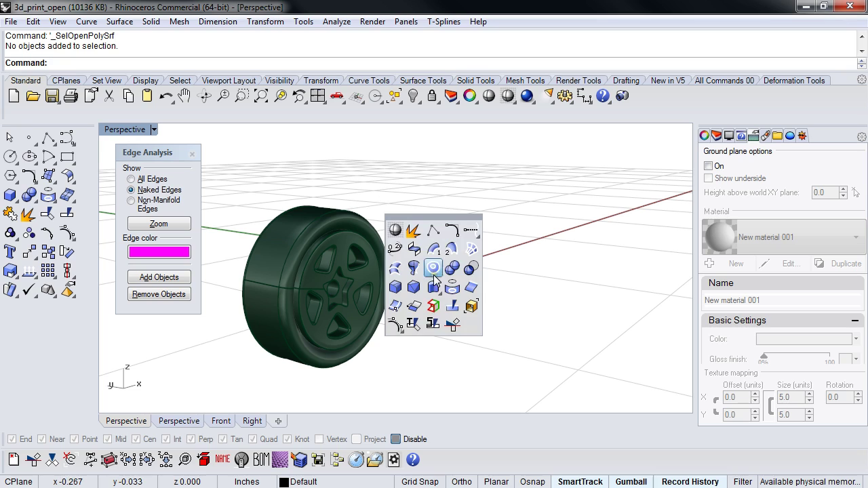
click(473, 311)
right_drag(471, 310, 434, 280)
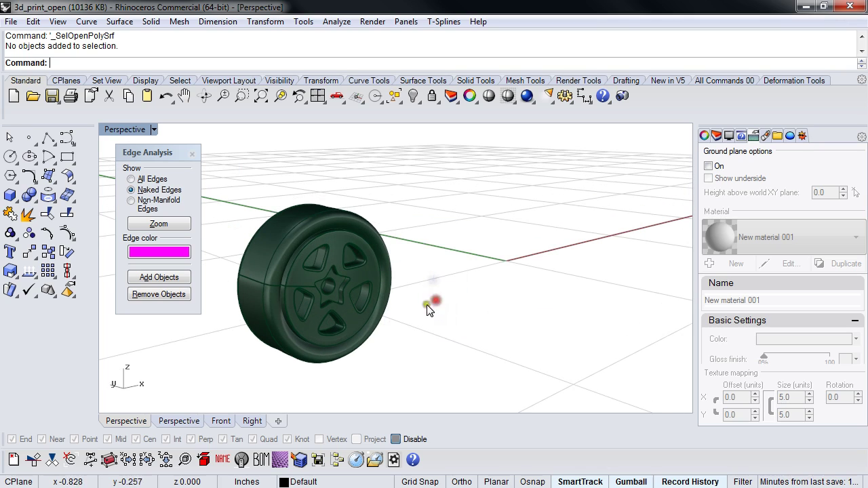
Step: Show all the hidden objects of the car again
text(v)
right_drag(416, 310, 418, 309)
key(Return)
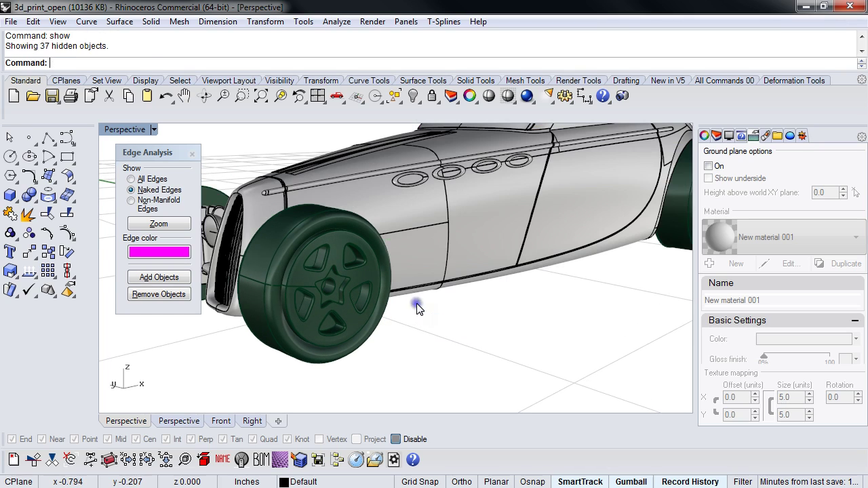
Step: Isolate the remaining open polysurfaces by selecting them with SelOpenPolySrf, inverting the selection and hiding the rest
middle_click(416, 306)
click(451, 335)
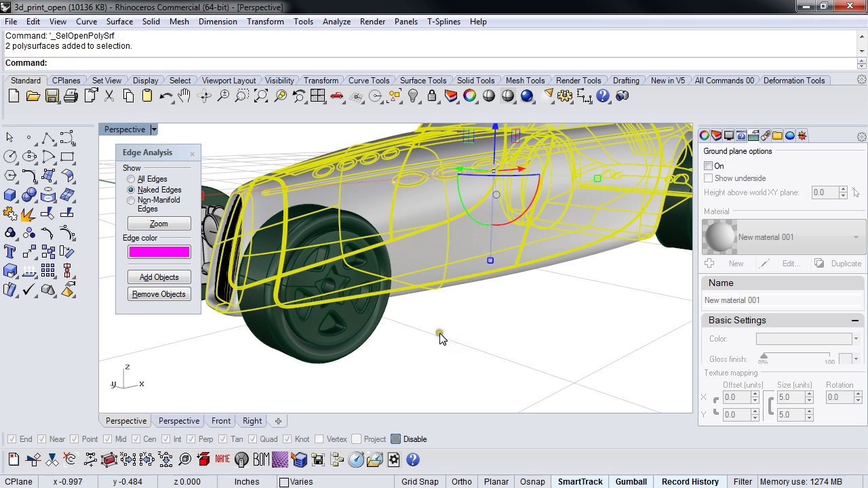
key(ctrl+i)
key(ctrl+h)
scroll(426, 334, down, 3)
right_drag(427, 334, 492, 339)
Step: Add the car body to the Edge Analysis and examine its naked edges around the interior, roof and side
scroll(493, 339, up, 3)
click(459, 335)
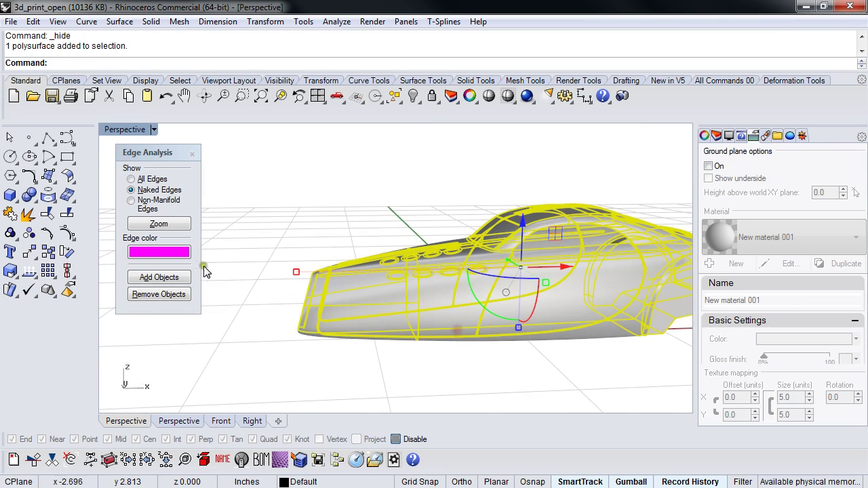
click(167, 279)
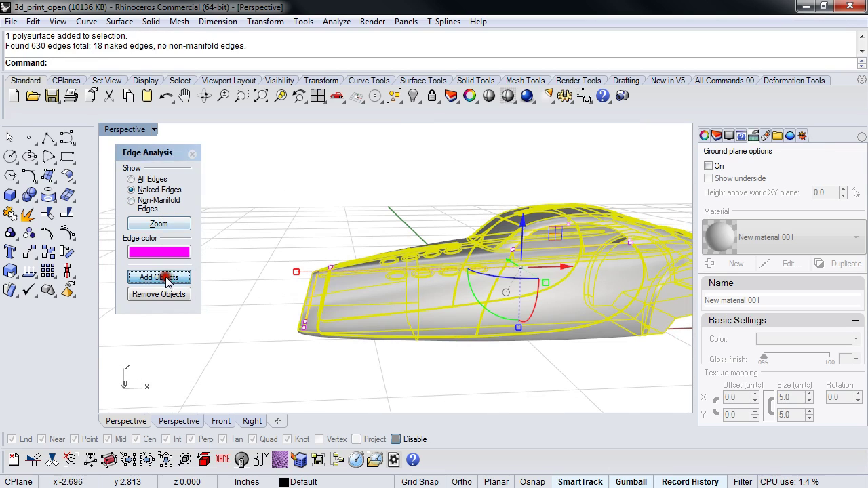
click(227, 343)
right_drag(233, 339, 523, 306)
scroll(411, 221, up, 5)
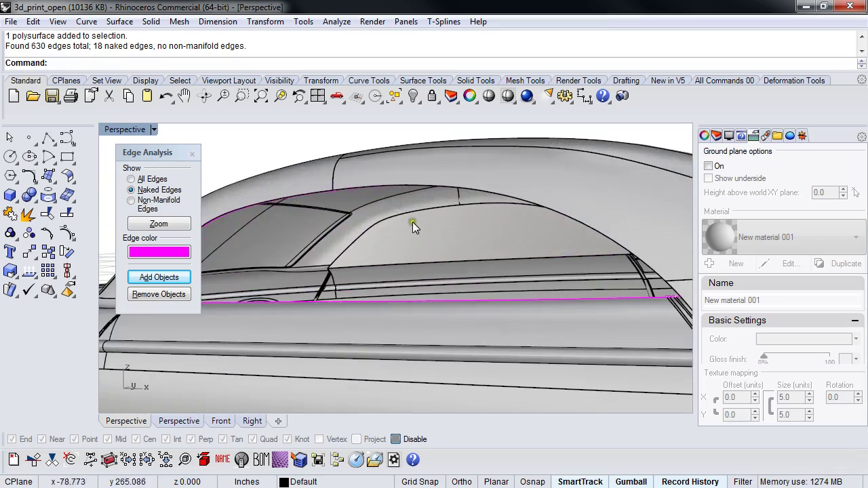
right_drag(424, 241, 428, 300)
middle_click(428, 300)
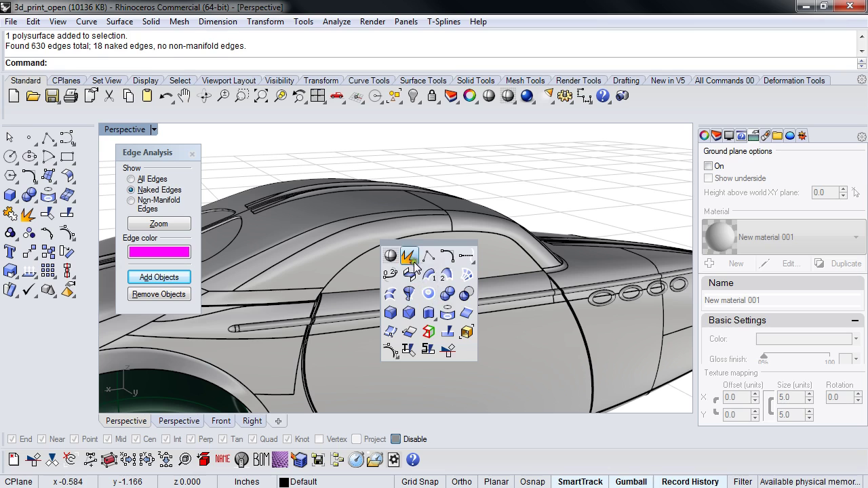
Step: Extract the intact side window surface from the car body
click(416, 260)
click(419, 260)
right_click(574, 179)
right_drag(573, 180, 458, 257)
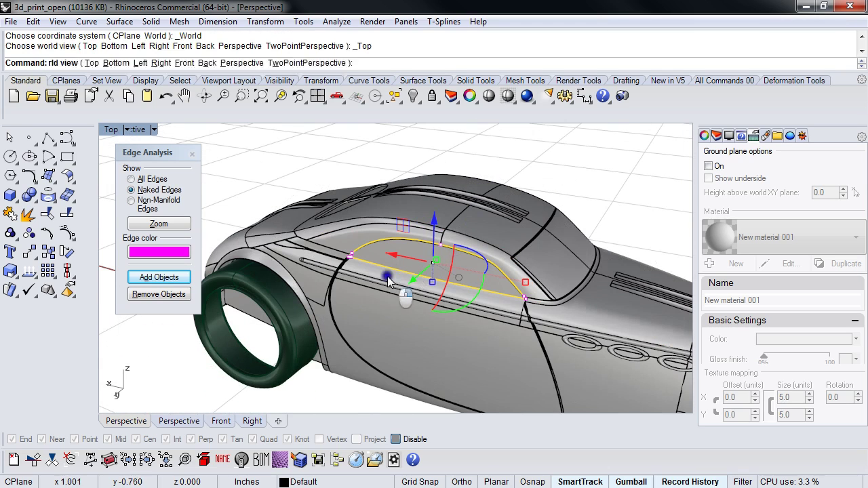
Step: Mirror a copy of the side window surface across the car's lengthwise centre line in the Top view, starting the mirror plane at 0
key(Return)
text(m)
key(Return)
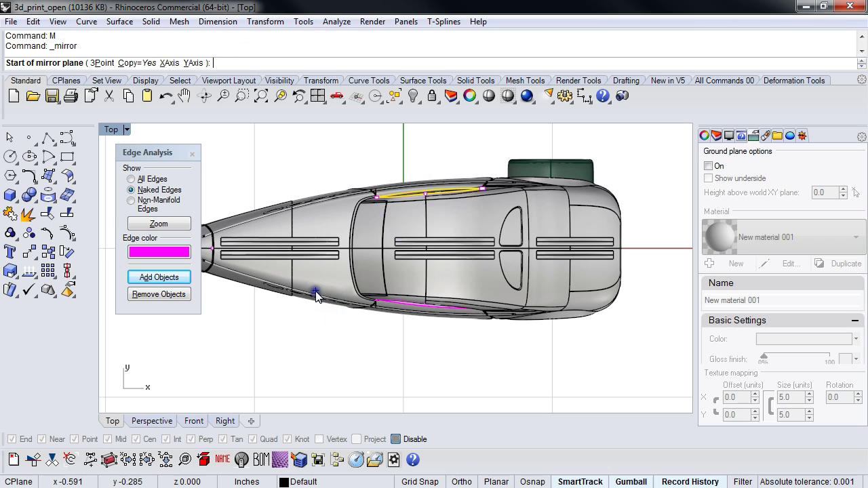
text(0)
key(Return)
click(451, 366)
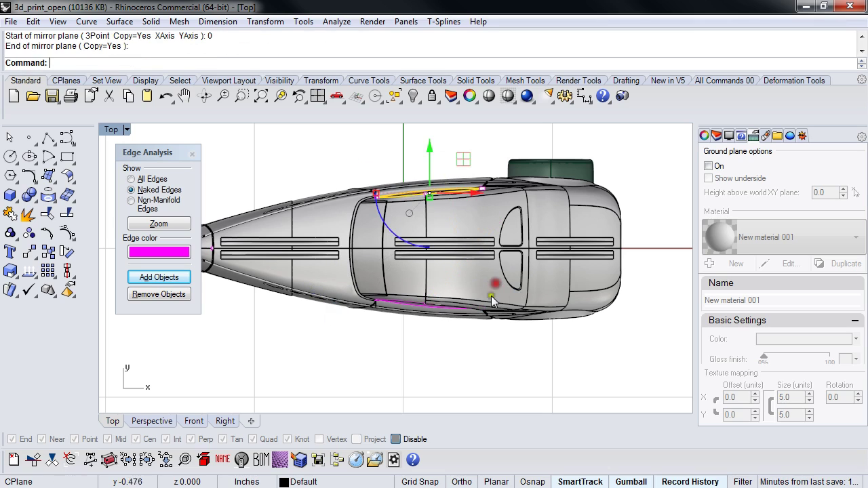
Step: Join both side window surfaces with the car body and return to the Perspective view
click(384, 360)
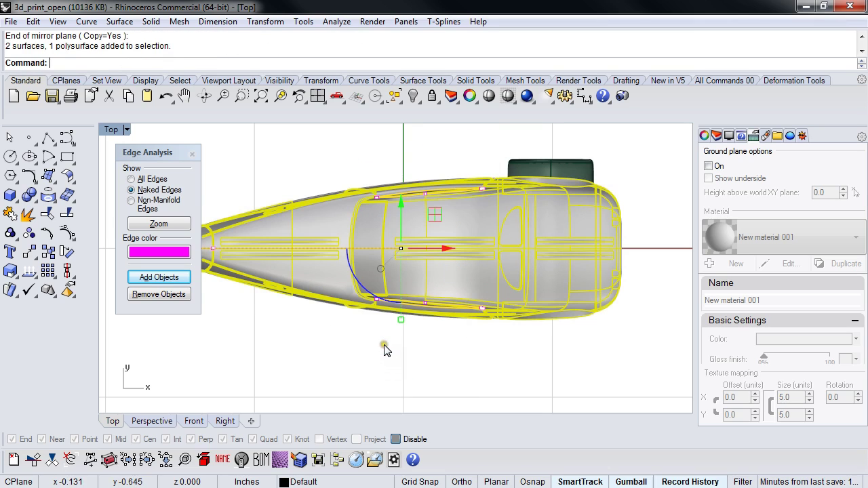
key(ctrl+j)
middle_click(385, 349)
click(383, 374)
key(F4)
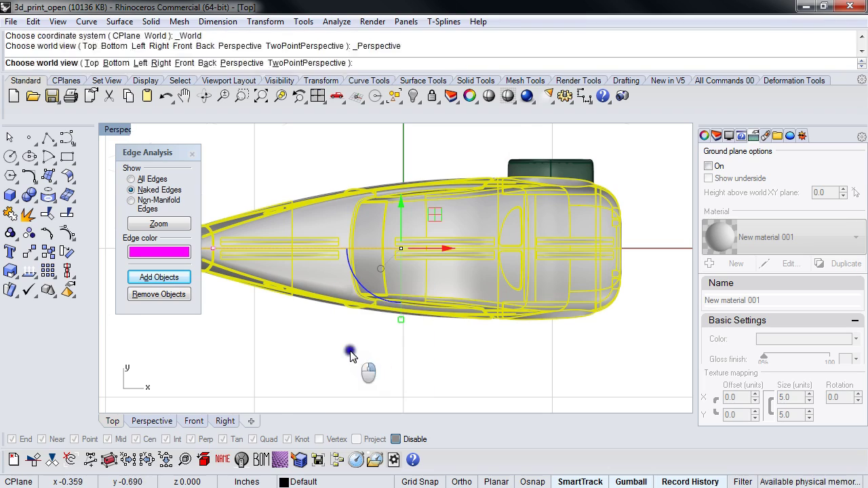
key(Escape)
Step: Extract the rim surface around the front grille opening and hide everything else
right_drag(411, 355, 371, 324)
scroll(372, 324, up, 6)
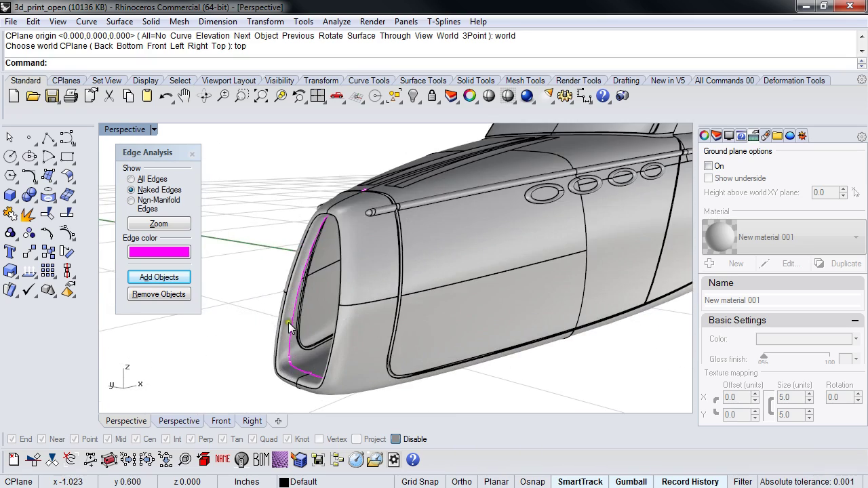
middle_click(342, 371)
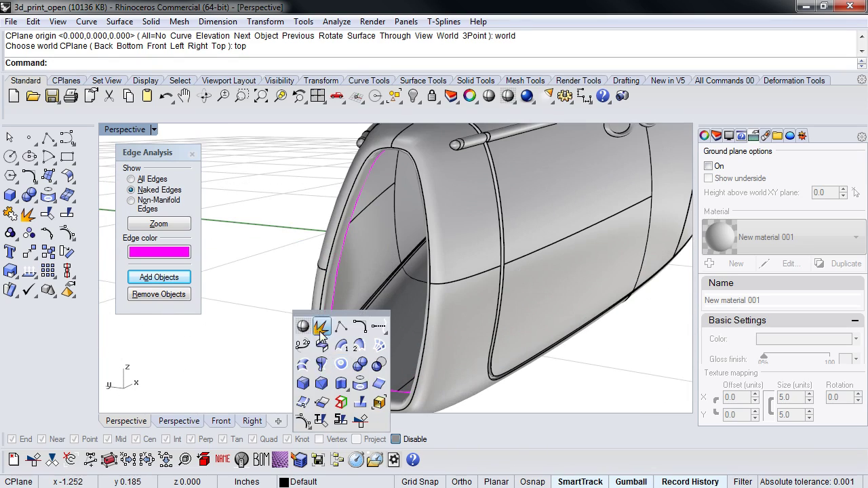
click(346, 390)
click(337, 377)
key(Return)
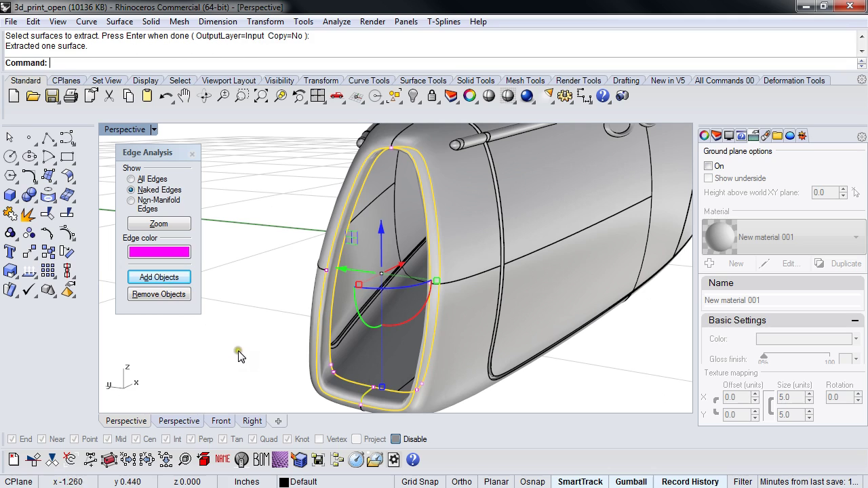
key(ctrl+i)
key(ctrl+h)
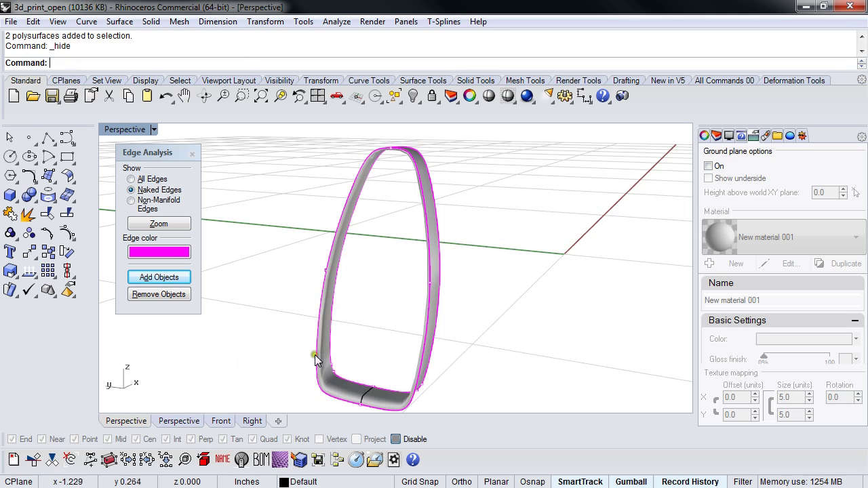
Step: Examine the front and rear naked edges of the isolated grille rim by selecting them
click(330, 402)
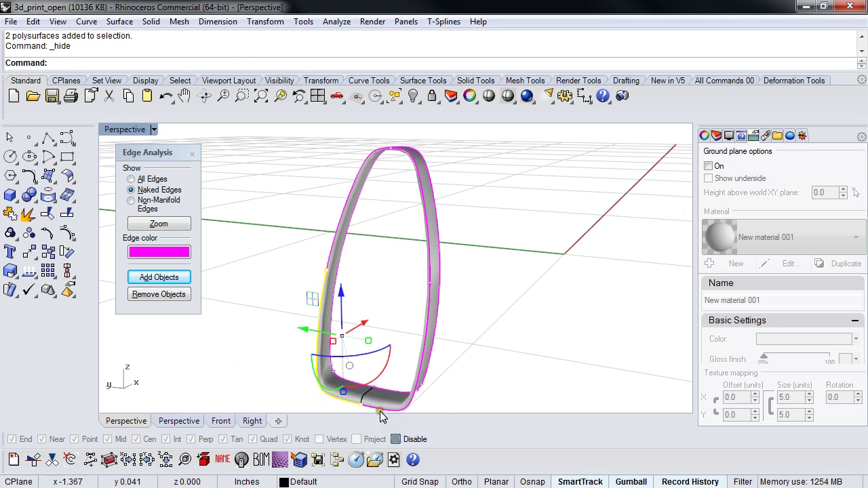
shift+click(379, 409)
shift+click(334, 252)
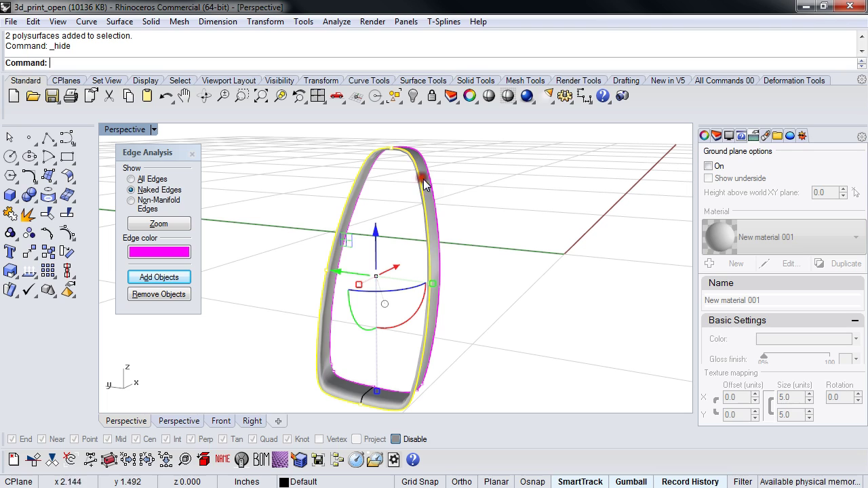
click(447, 236)
click(440, 235)
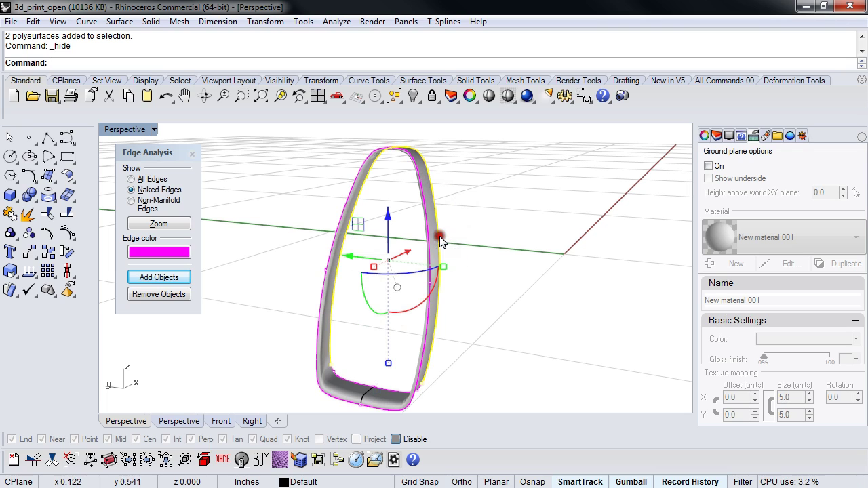
shift+click(352, 385)
click(351, 353)
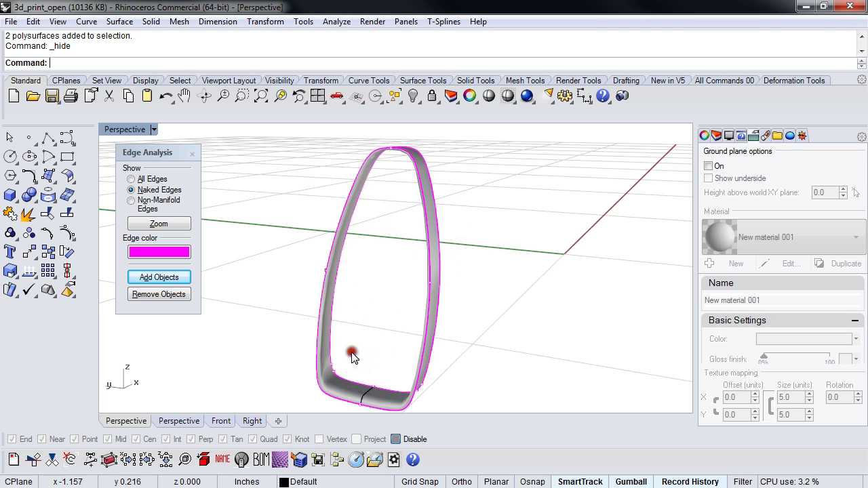
Step: Draw a straight slanted polyline in the Front view, just inside the rim's uneven rear edge and extending past both ends
key(ctrl+F2)
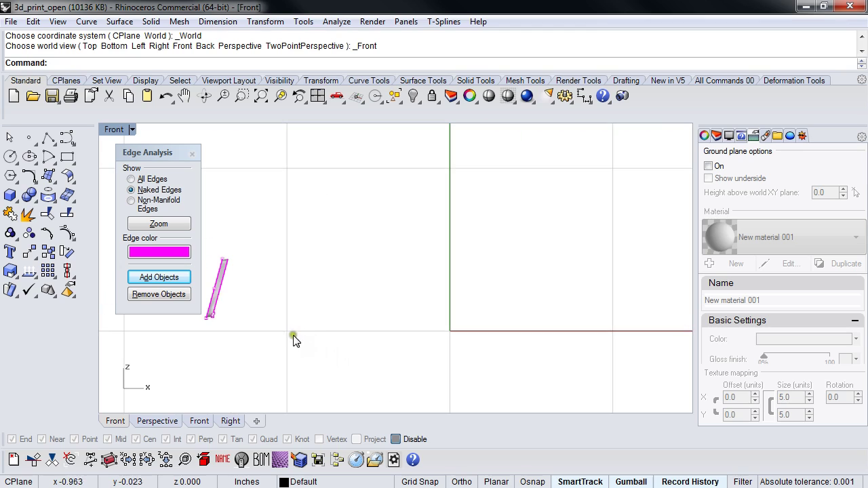
scroll(211, 295, up, 10)
right_drag(276, 308, 354, 306)
scroll(357, 320, up, 2)
click(45, 139)
right_drag(369, 203, 378, 188)
scroll(368, 194, down, 1)
click(346, 154)
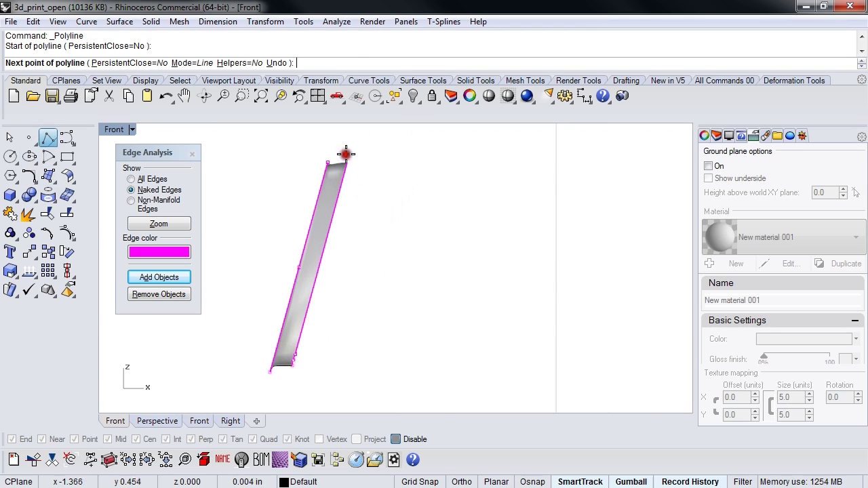
click(284, 386)
key(Return)
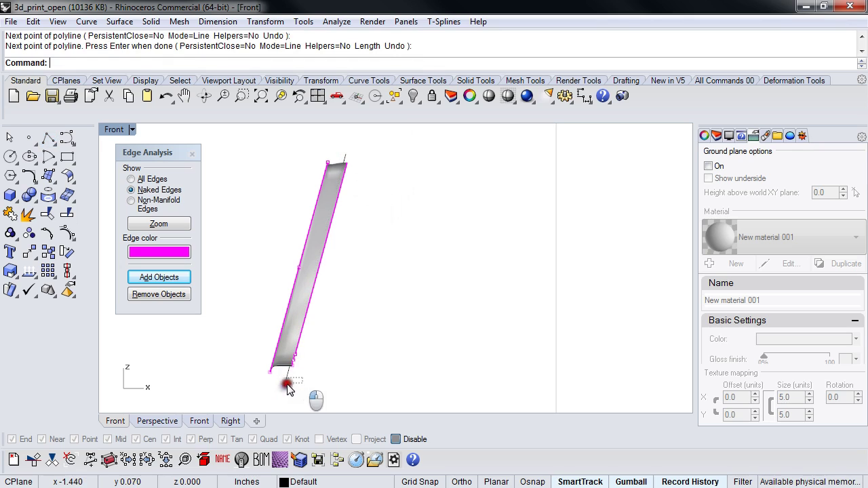
Step: Trim the uneven rear strip off the grille rim using the slanted line as the cutting object
key(ctrl+t)
scroll(308, 386, up, 5)
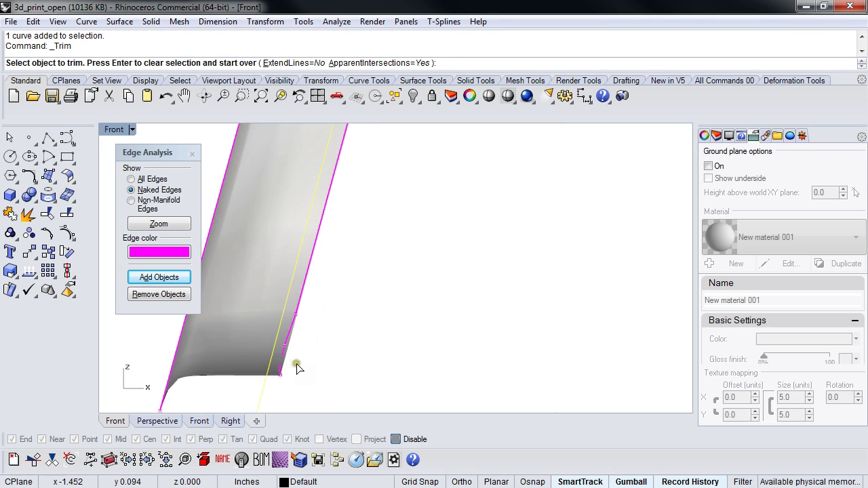
click(280, 387)
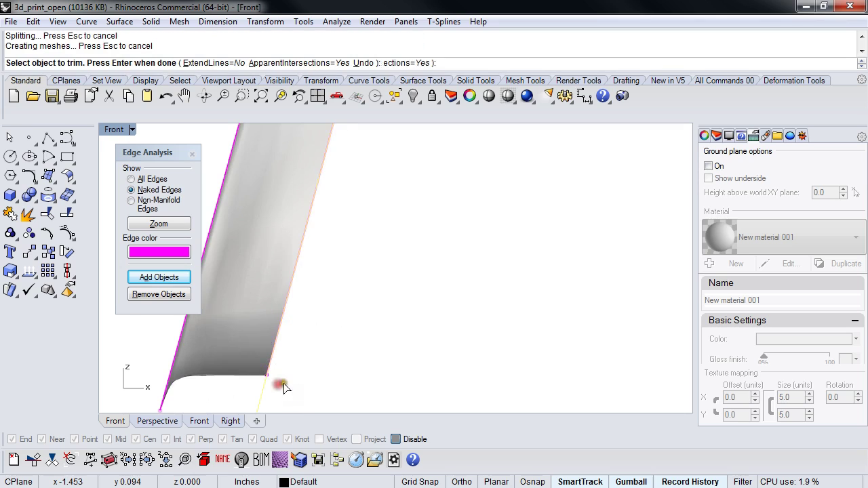
scroll(295, 369, down, 5)
key(Return)
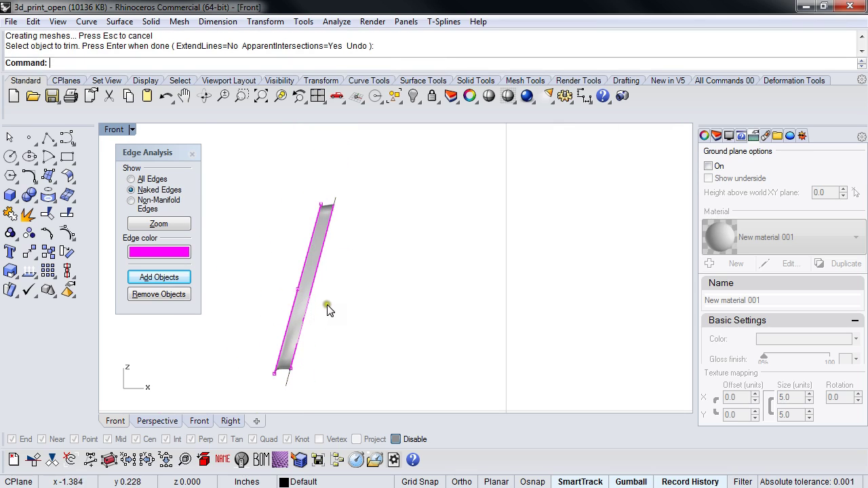
Step: Fill the trimmed rear opening of the grille rim with a planar surface in the Perspective view
key(ctrl+F4)
right_drag(337, 293, 416, 304)
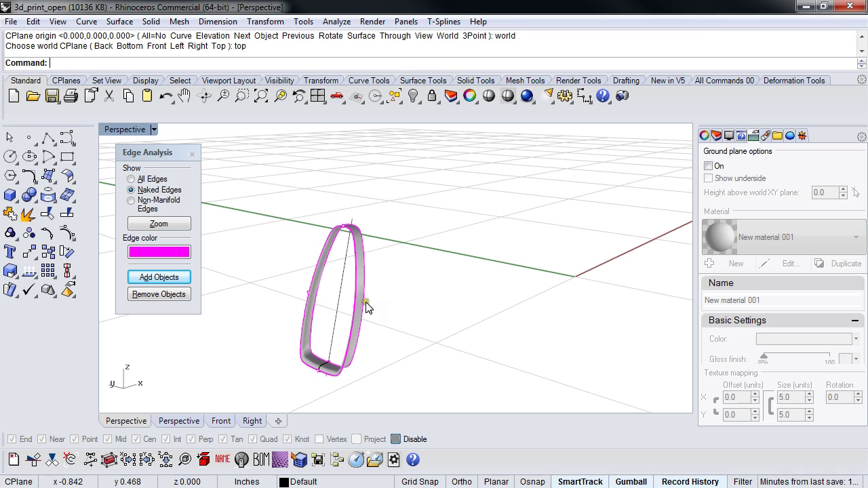
middle_click(365, 309)
click(383, 310)
click(312, 322)
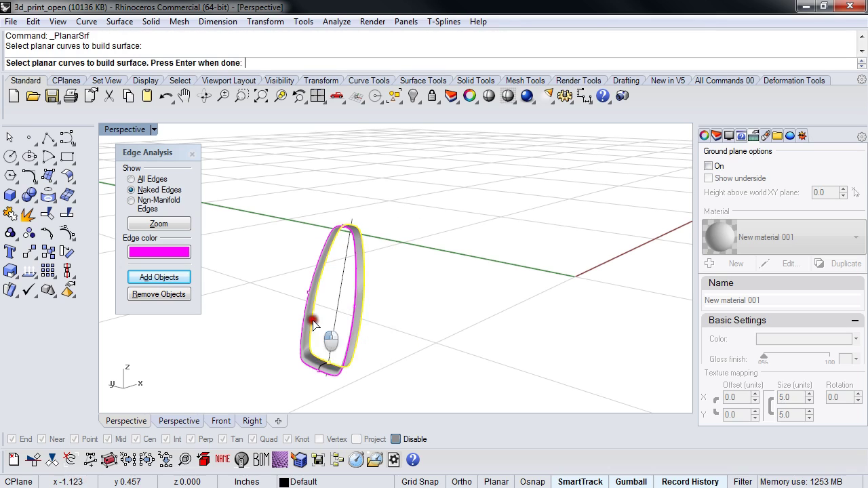
right_click(385, 341)
Step: Join the planar surface to the grille rim
click(323, 324)
click(306, 367)
key(ctrl+j)
click(390, 352)
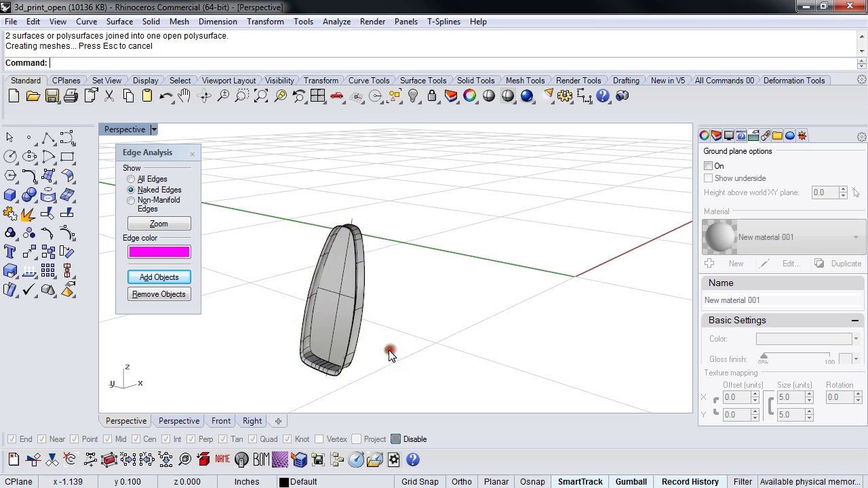
Step: Show all hidden objects and join the capped grille rim to the car body
text(show)
key(Return)
scroll(336, 337, up, 5)
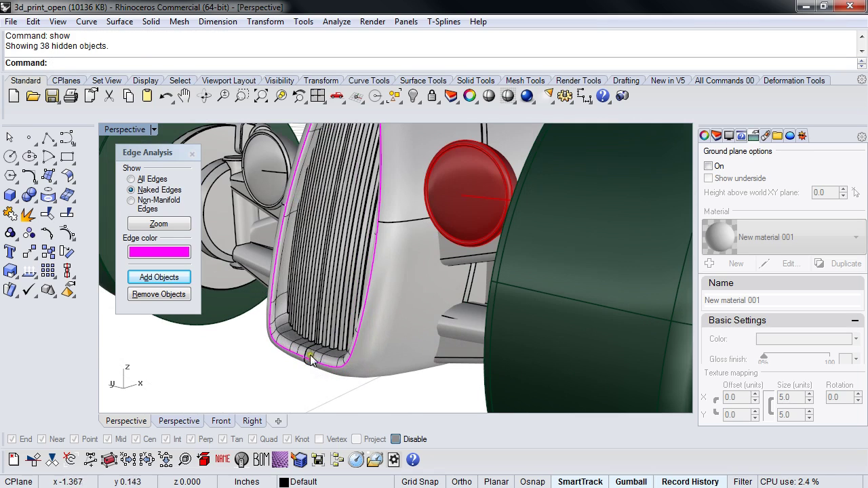
click(293, 345)
click(360, 377)
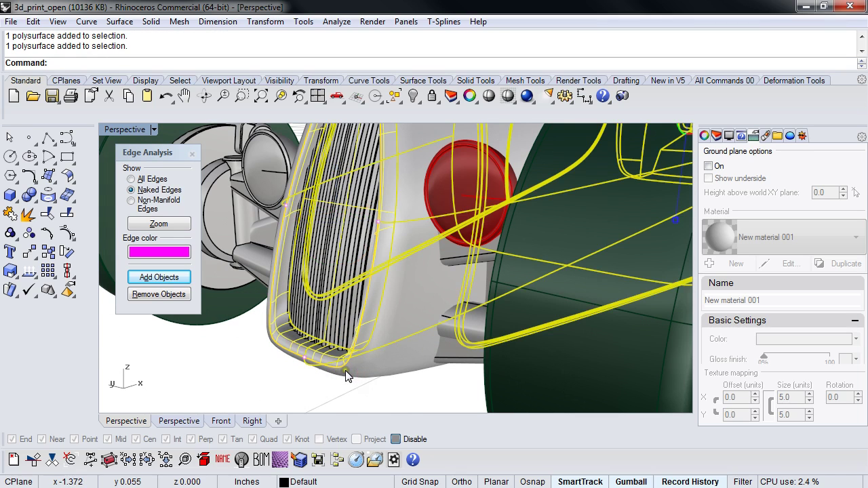
key(Return)
right_drag(341, 363, 274, 330)
scroll(274, 330, down, 3)
click(254, 375)
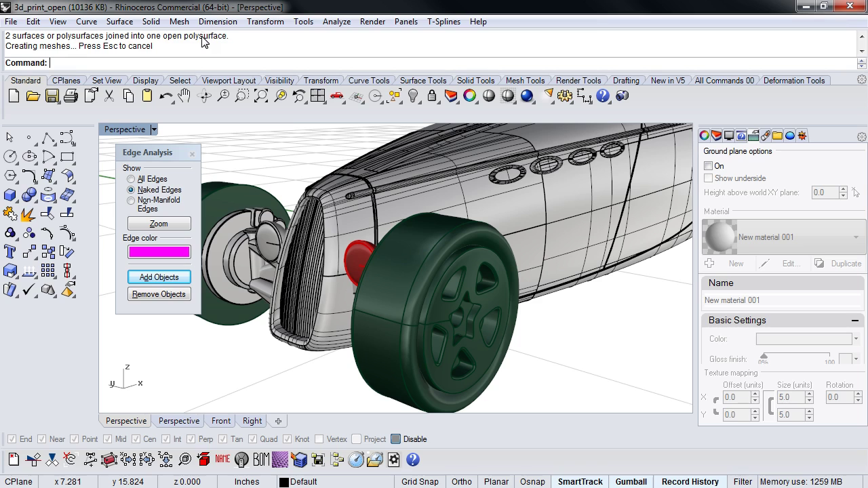
Step: Run SelOpenPolySrf on the whole car and look for the remaining open polysurfaces around the rear wheel
right_drag(293, 158, 256, 165)
middle_click(256, 164)
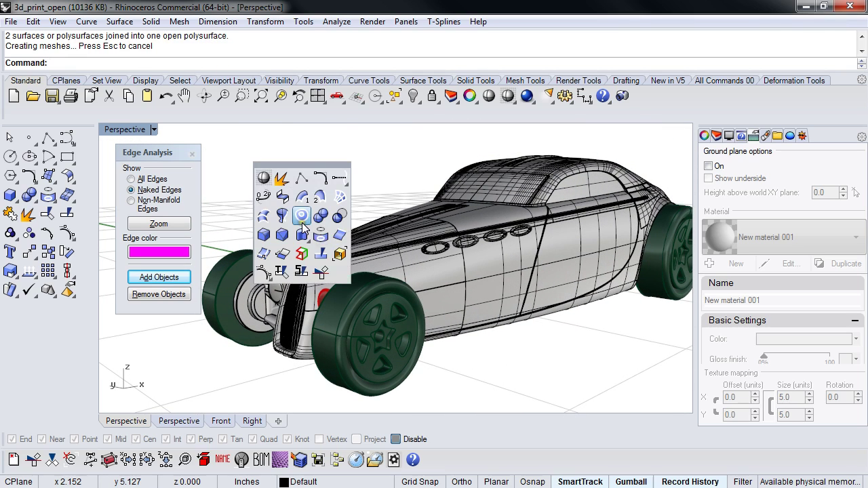
click(339, 255)
right_drag(285, 227, 318, 283)
scroll(360, 305, up, 3)
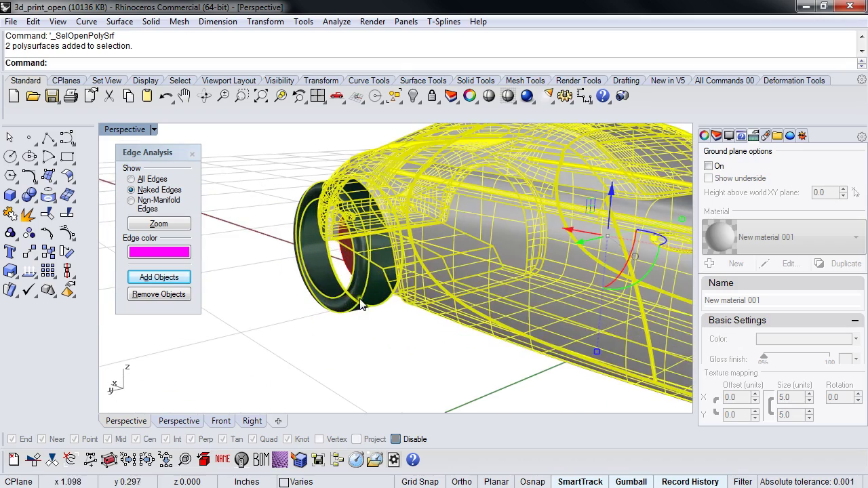
Step: Delete the open rear wheel polysurface
click(378, 329)
click(346, 309)
key(Delete)
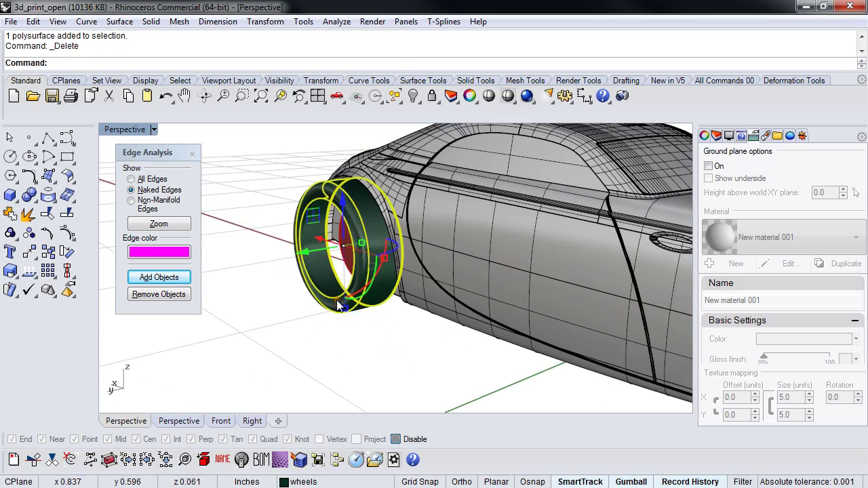
Step: Mirror a copy of the complete rear wheel to the opposite side in the Top view, starting the mirror plane at 0
scroll(417, 315, down, 5)
right_drag(417, 315, 461, 333)
click(474, 327)
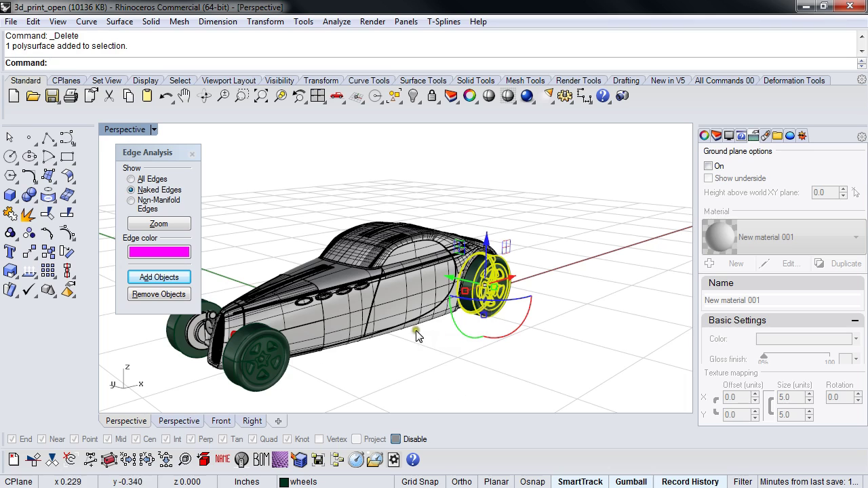
key(ctrl+F1)
text(mirror)
key(Return)
text(0)
key(Return)
click(525, 279)
click(522, 316)
key(ctrl+F4)
right_drag(326, 351, 418, 324)
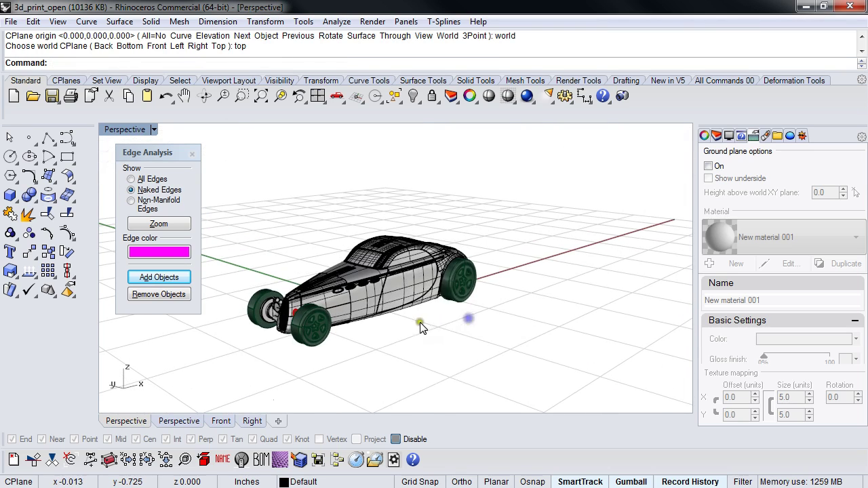
Step: Isolate the open car body by selecting it with SelOpenPolySrf, inverting the selection and hiding the rest
middle_click(418, 324)
click(456, 354)
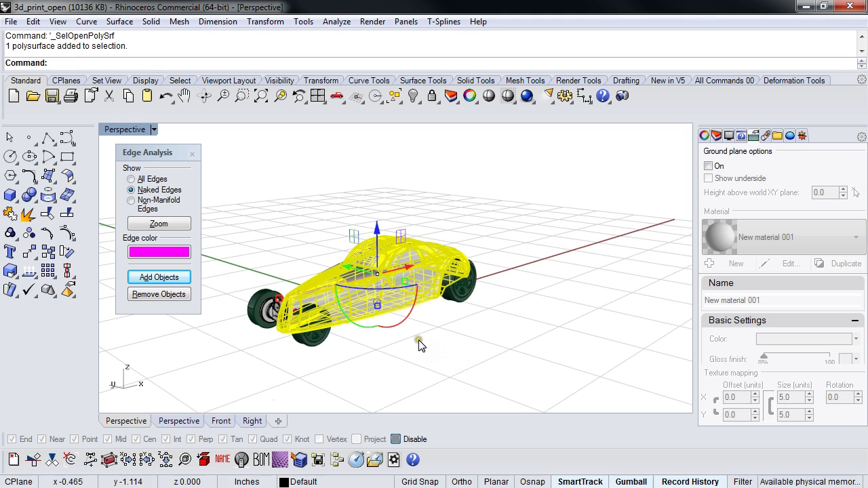
key(ctrl+i)
key(ctrl+h)
scroll(348, 318, up, 5)
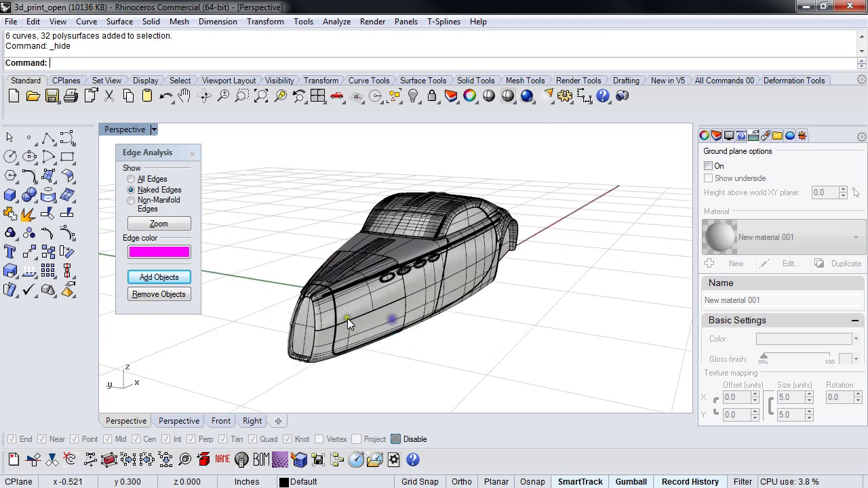
scroll(383, 354, down, 5)
scroll(383, 354, up, 3)
Step: Check the car body's object type in its properties
click(365, 330)
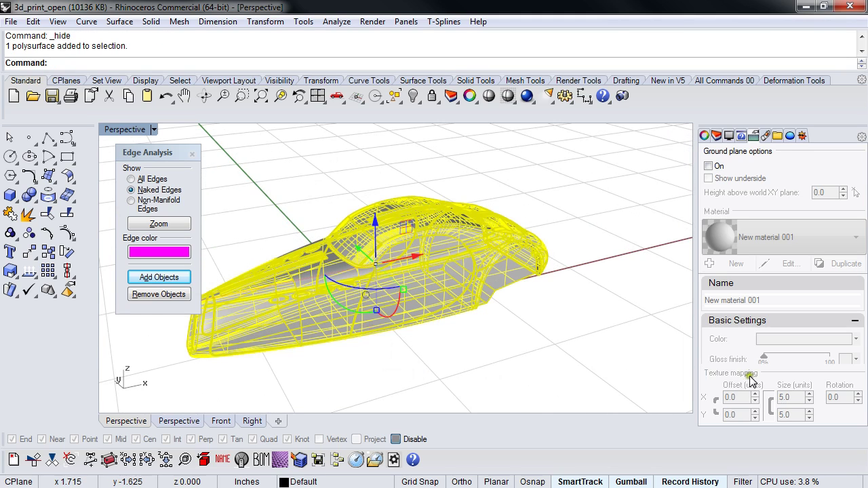
click(706, 138)
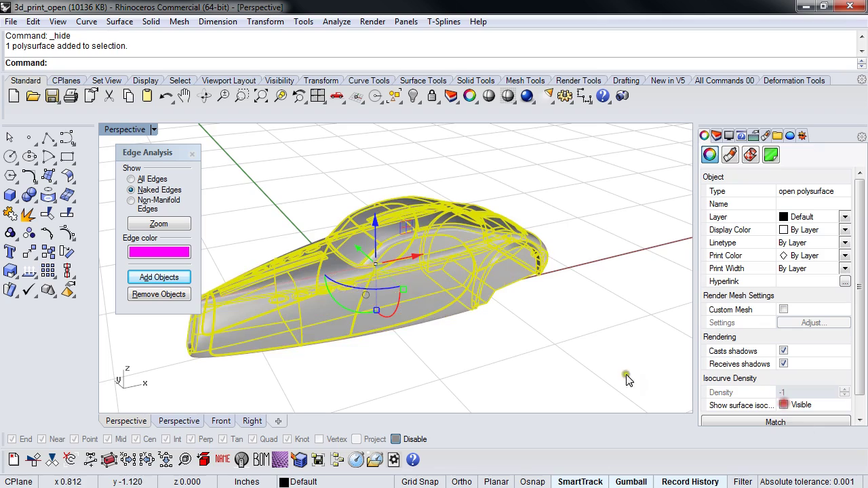
right_drag(515, 366, 445, 366)
key(Escape)
Step: Add the car body to the naked edge display and zoom in on its naked edges
click(171, 277)
click(279, 296)
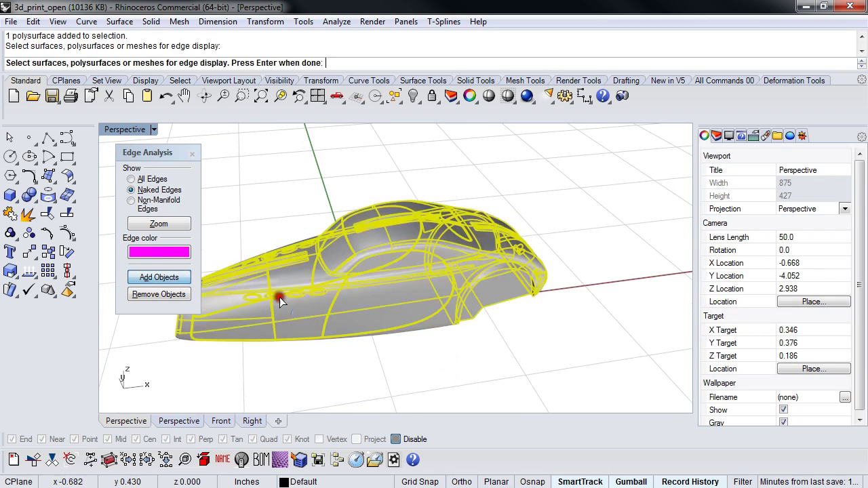
key(Return)
right_drag(319, 345, 447, 316)
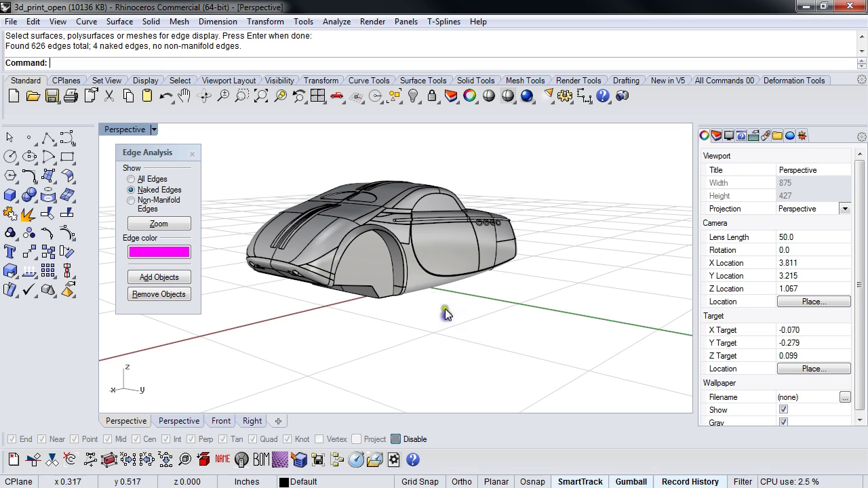
click(153, 226)
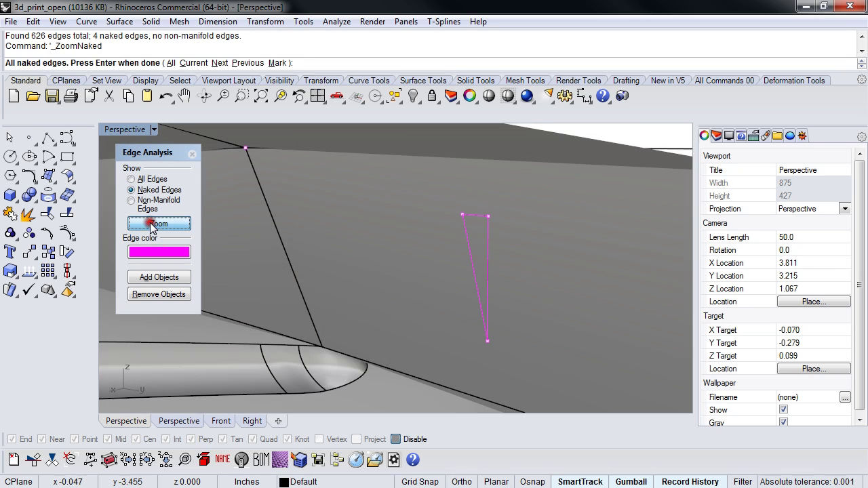
right_drag(458, 256, 445, 268)
middle_click(445, 267)
click(481, 297)
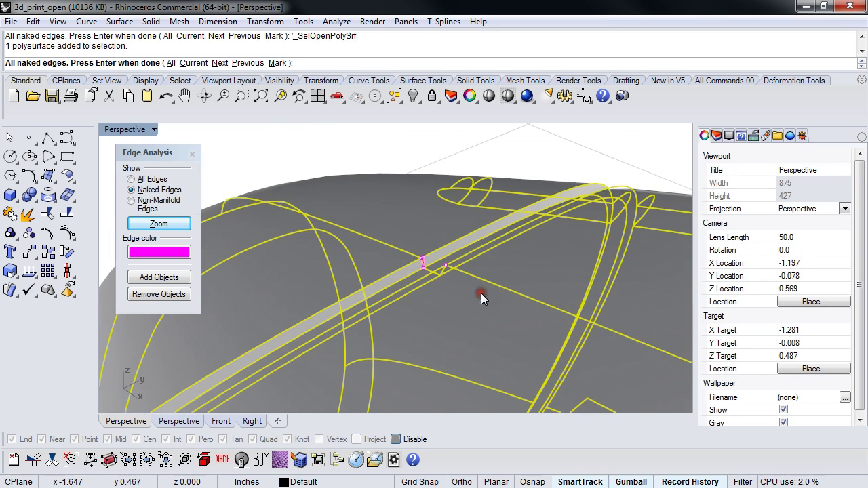
key(Escape)
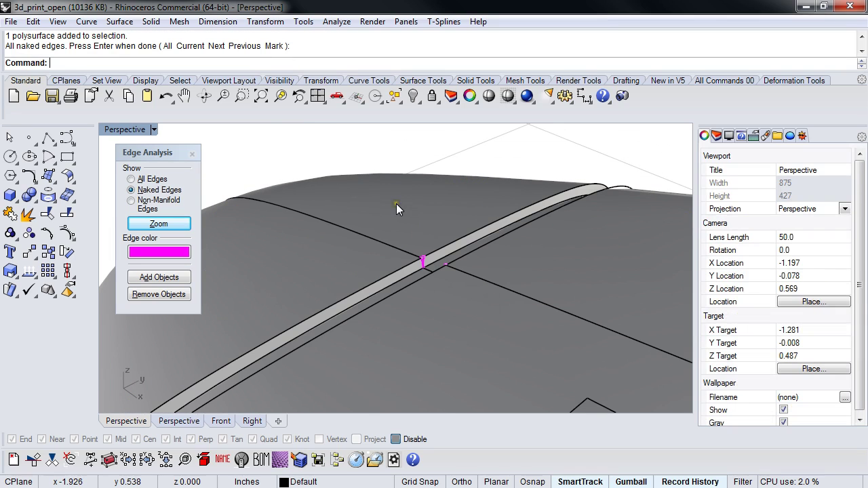
Step: Check the model for bad objects with SelBadObjects, then clear the selection
click(31, 272)
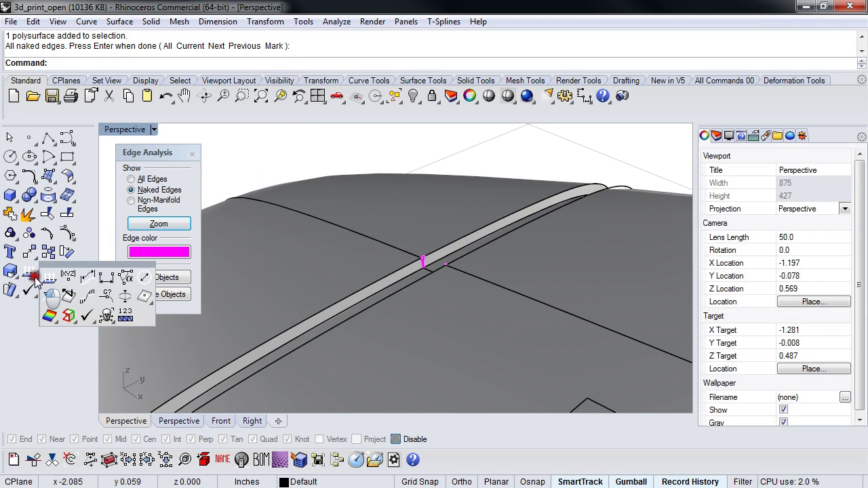
click(107, 316)
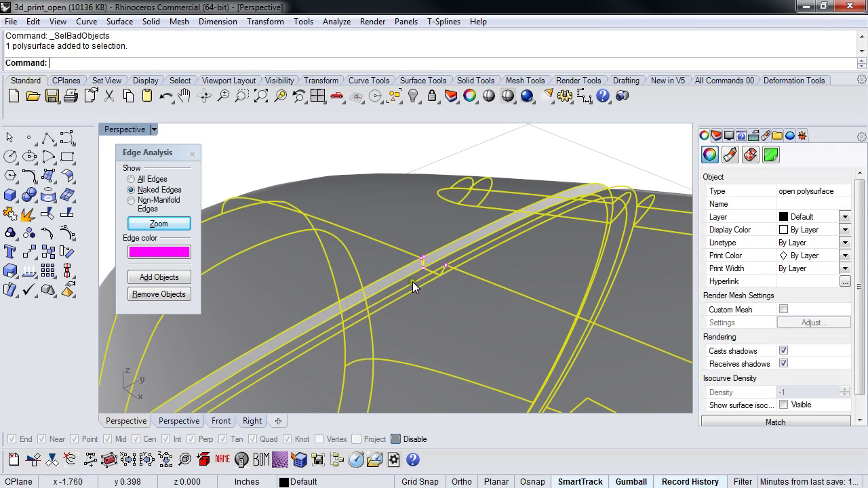
click(302, 159)
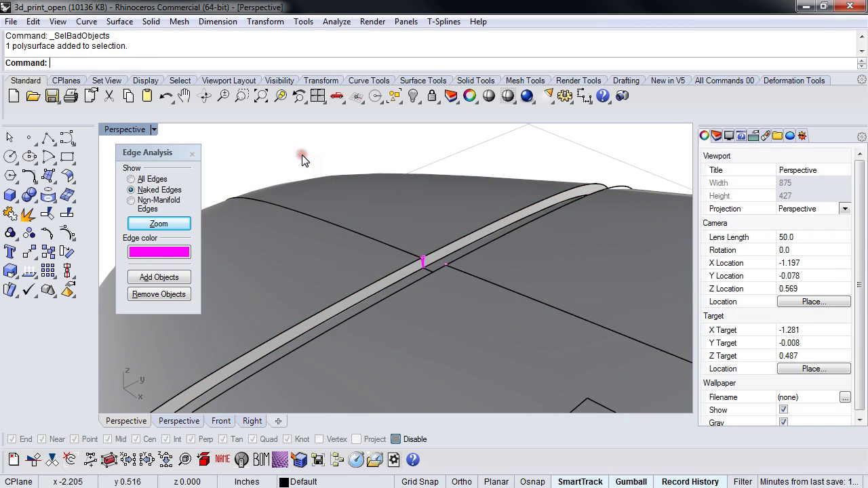
scroll(302, 159, down, 5)
right_drag(302, 159, 395, 307)
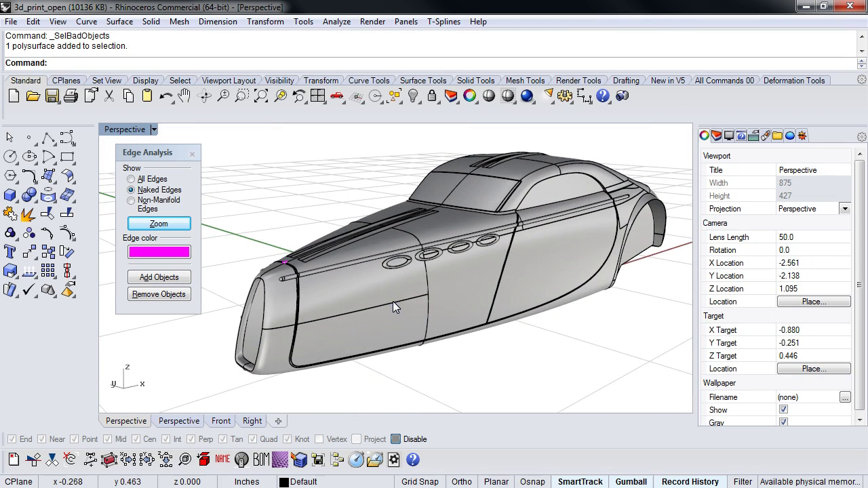
middle_click(393, 301)
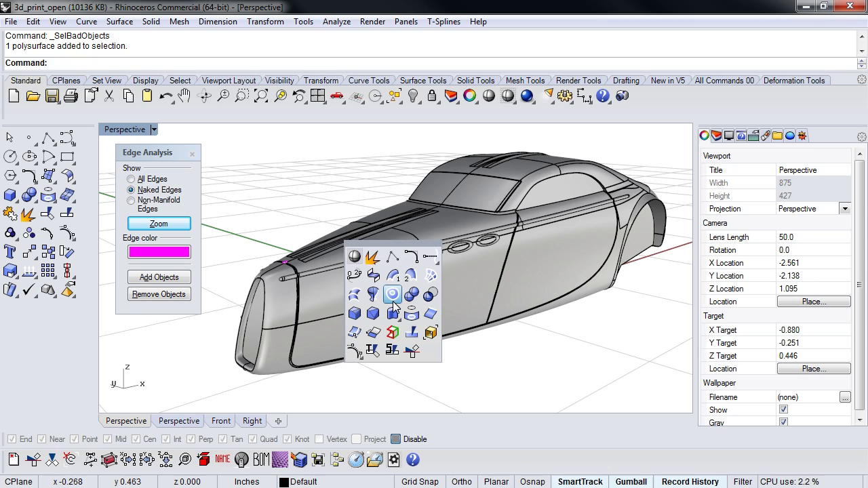
click(359, 290)
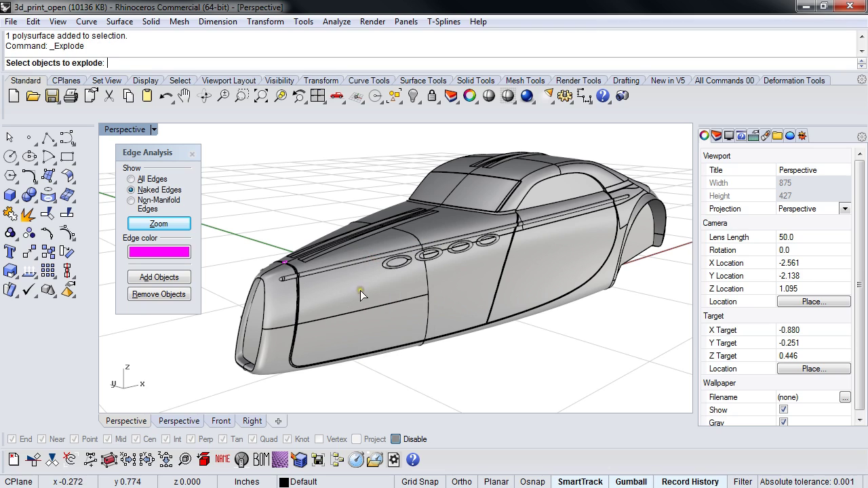
key(Return)
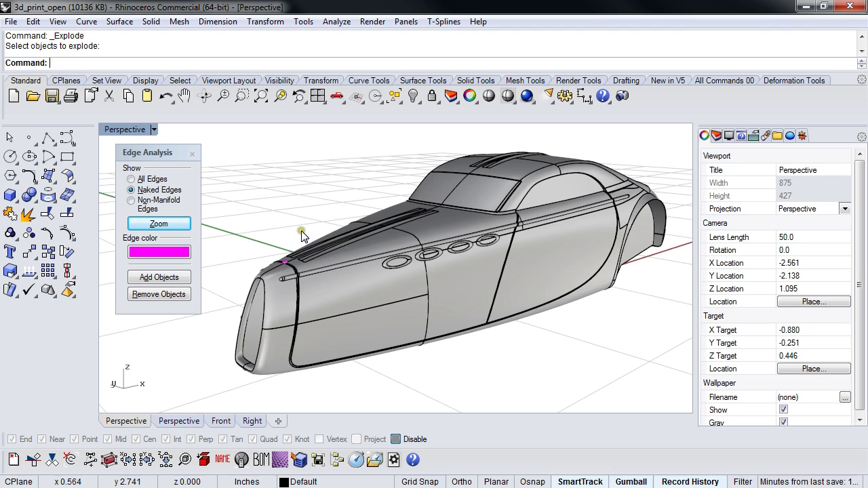
Step: Extract the bad face from the car body polysurface with ExtractBadSrf
text(Extra)
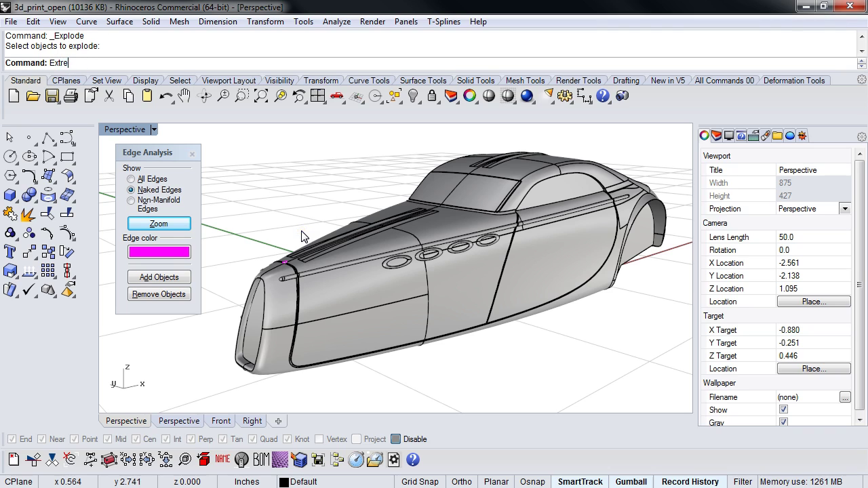
text(ct)
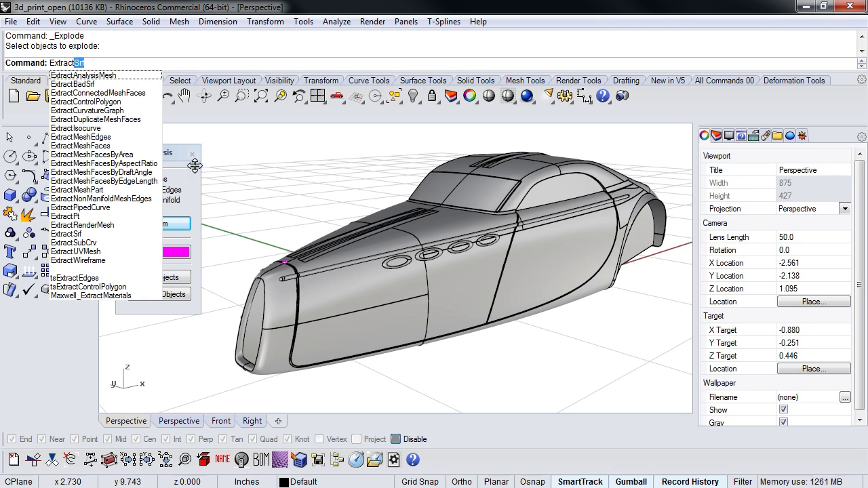
click(81, 85)
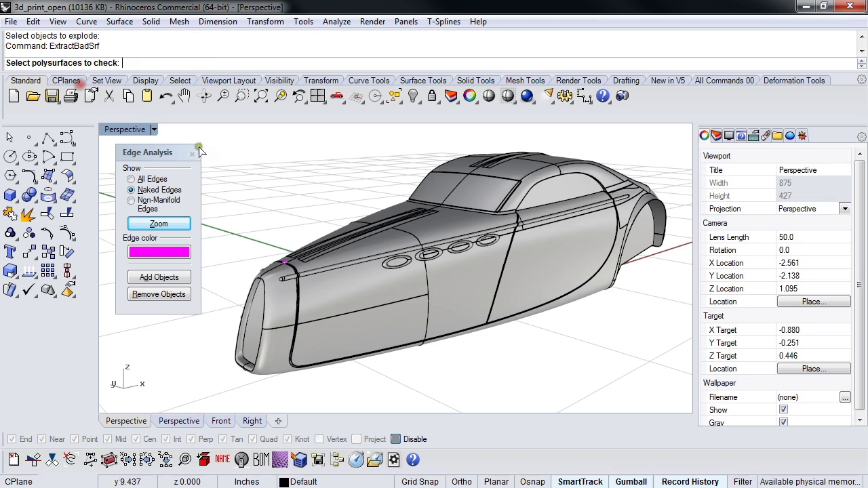
click(390, 288)
key(Return)
Step: Examine the extracted hood face and the naked edges around it and at the hood's front seam
right_drag(390, 288, 429, 319)
scroll(390, 326, up, 5)
scroll(415, 333, down, 5)
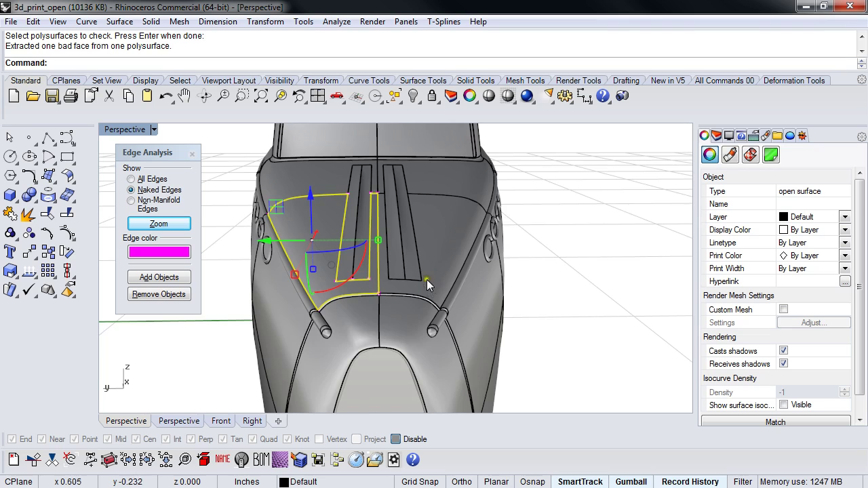
scroll(438, 290, down, 3)
right_drag(370, 268, 418, 326)
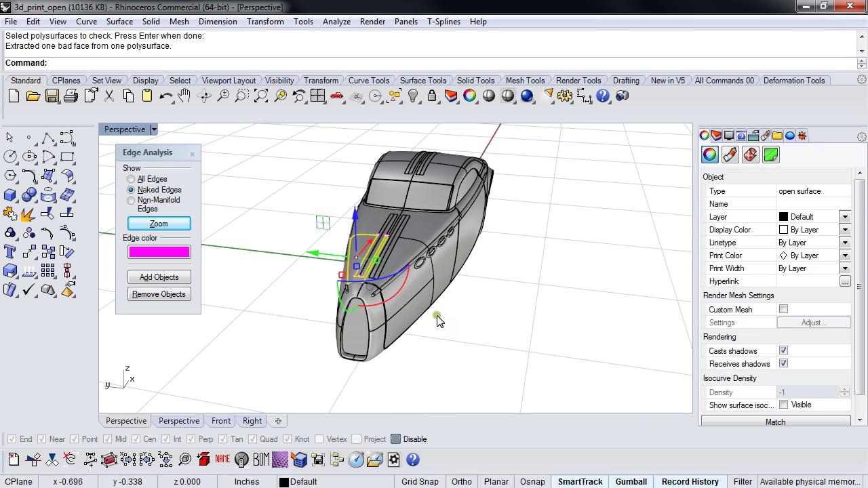
scroll(459, 314, up, 8)
scroll(337, 298, down, 4)
right_drag(431, 332, 301, 235)
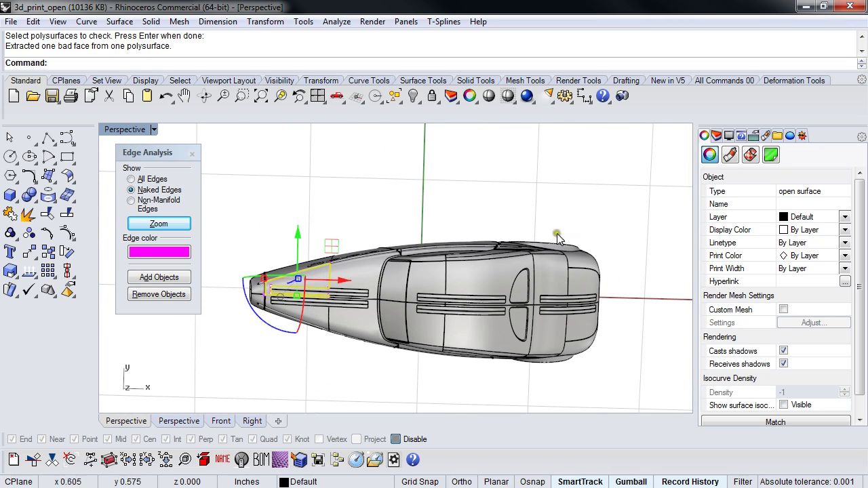
scroll(304, 326, up, 6)
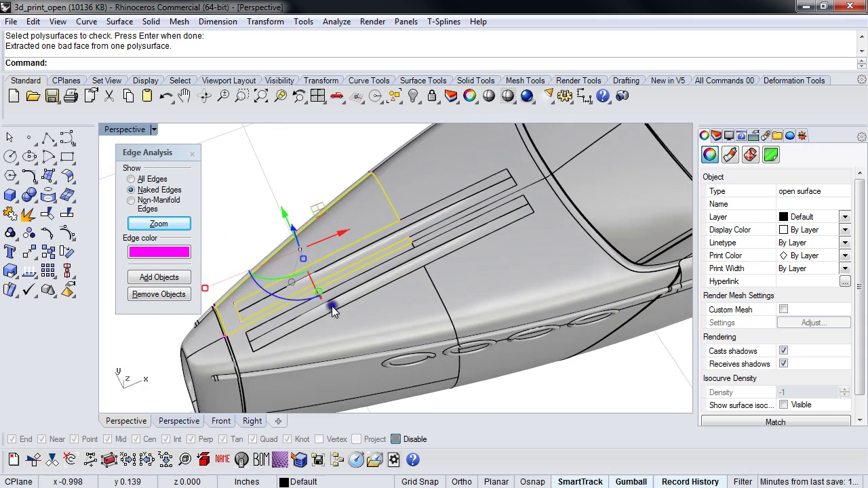
right_drag(289, 337, 374, 285)
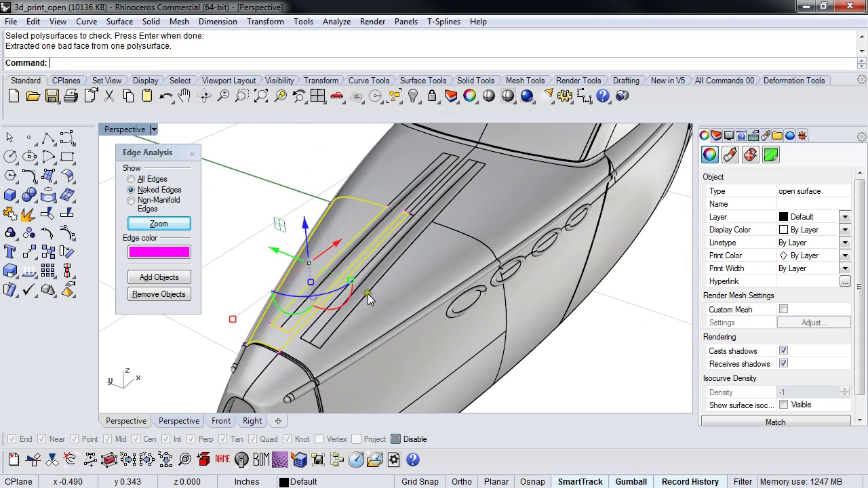
click(249, 229)
right_drag(249, 228, 307, 288)
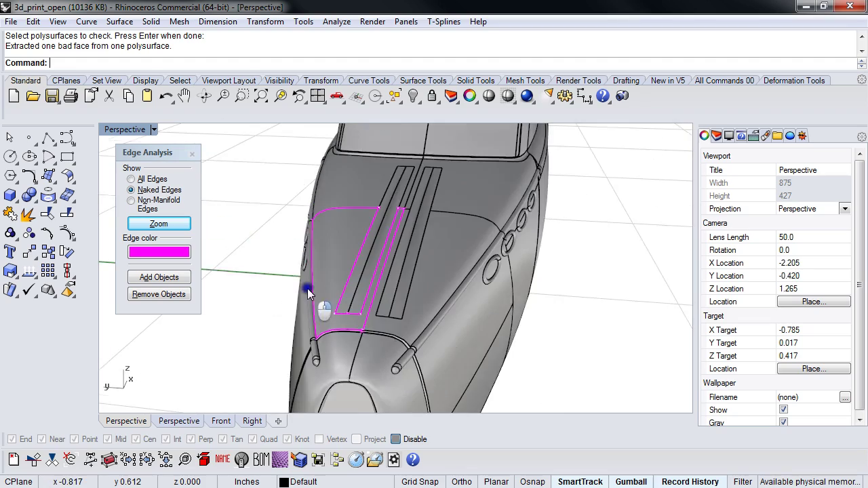
scroll(328, 310, up, 10)
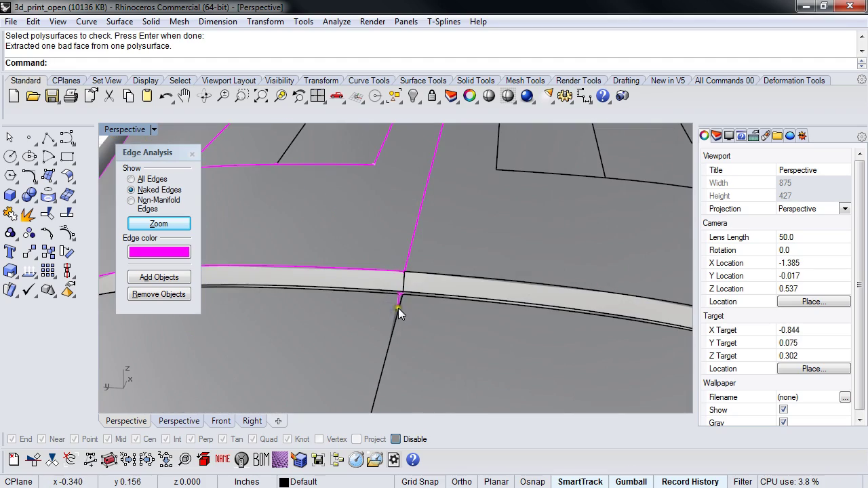
scroll(411, 304, down, 10)
right_drag(348, 332, 332, 303)
scroll(326, 294, up, 5)
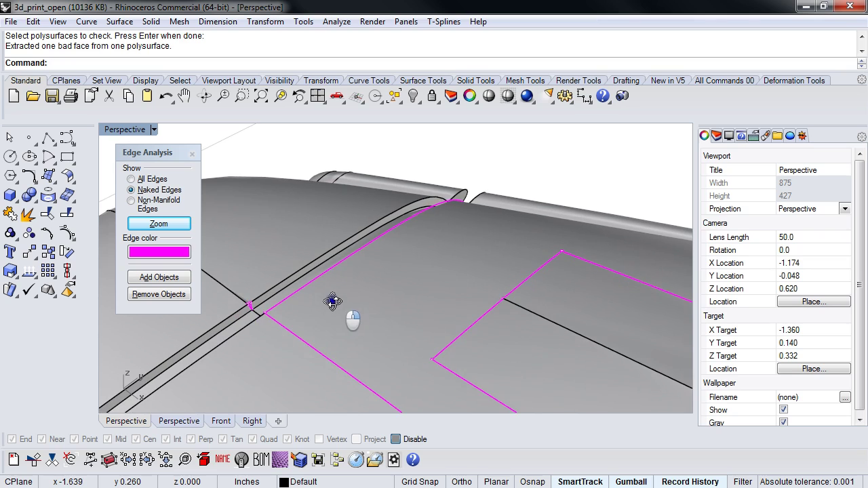
Step: Isolate the extracted hood face by selecting it, inverting the selection and hiding the rest of the car body
click(338, 307)
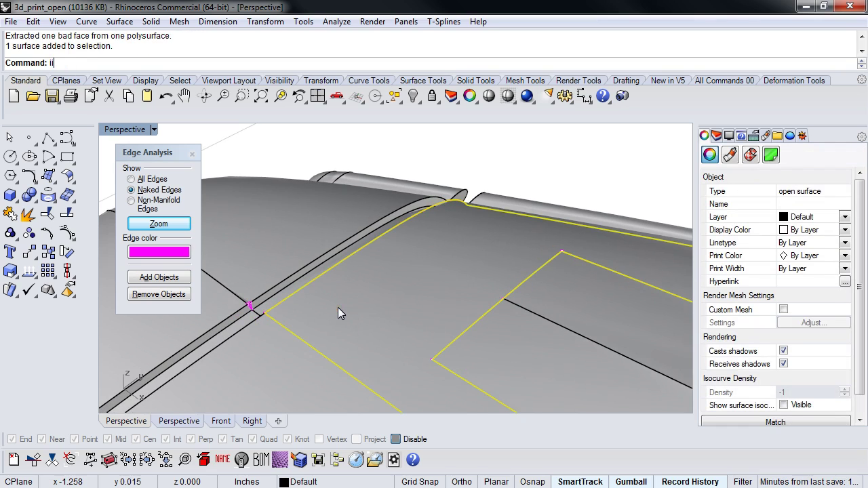
key(ctrl+h)
right_drag(338, 307, 344, 304)
scroll(343, 305, down, 3)
right_drag(285, 271, 453, 266)
Step: Untrim the hood face's front, slot and remaining trimmed edges with KeepTrimObjects set to Yes, keeping the trim curves
middle_click(452, 268)
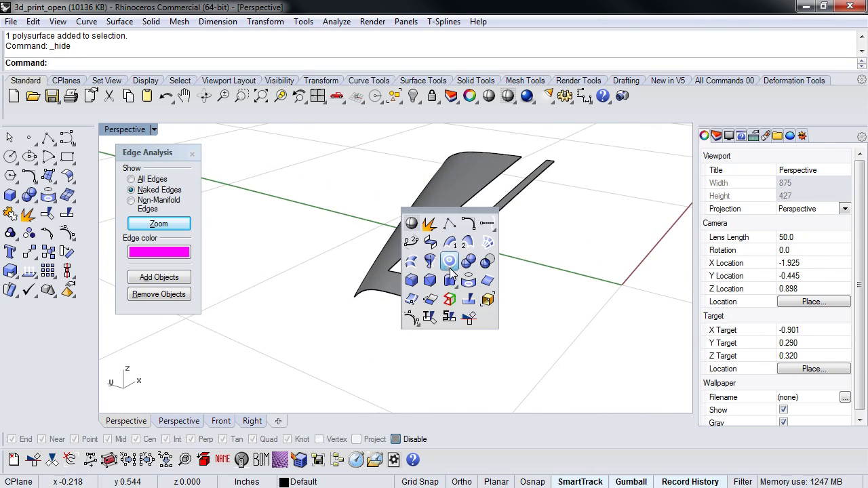
right_click(432, 316)
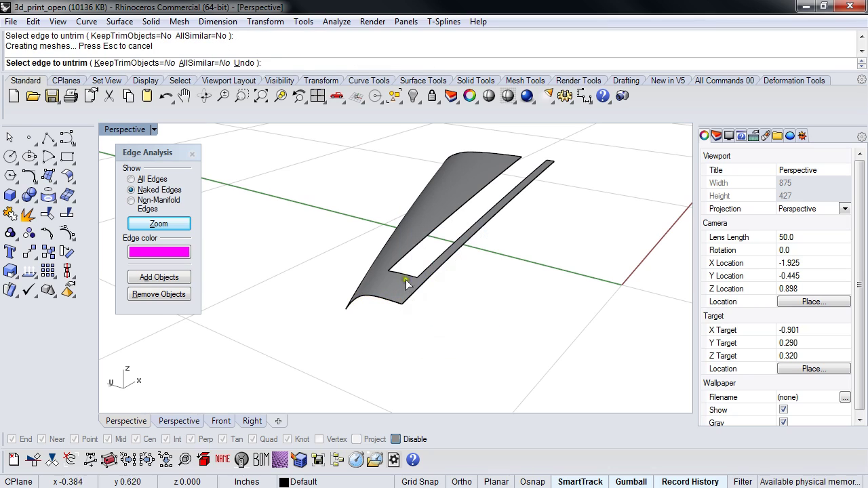
key(ctrl+z)
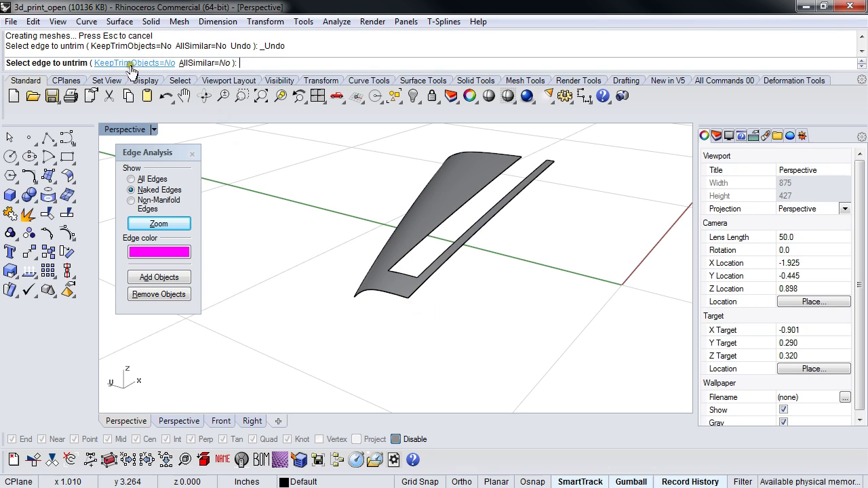
click(131, 63)
click(388, 299)
click(407, 275)
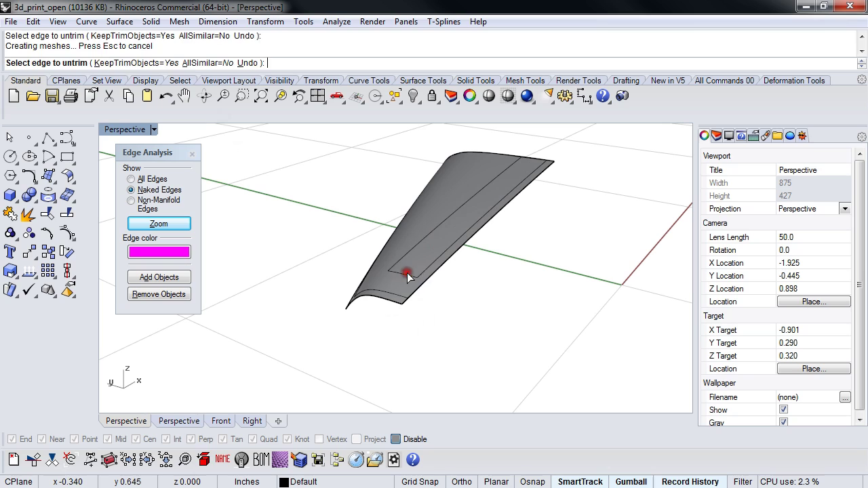
click(430, 282)
click(505, 158)
right_drag(505, 163, 582, 266)
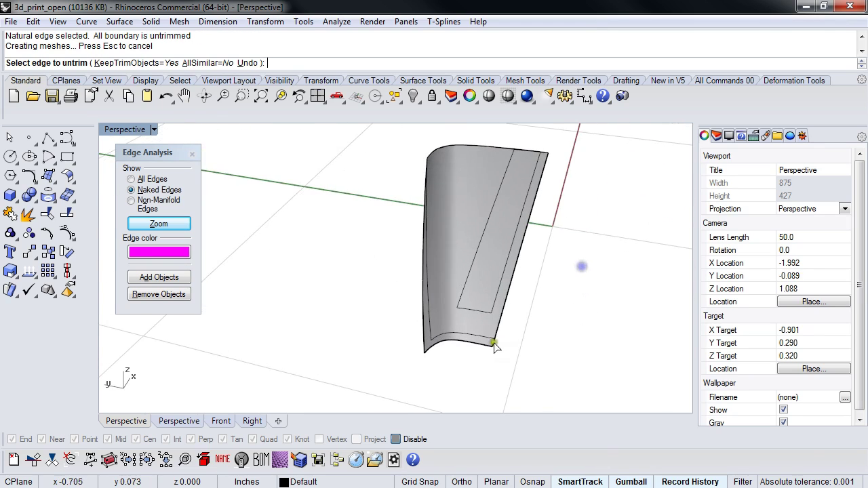
scroll(495, 341, up, 3)
scroll(487, 344, down, 2)
key(Escape)
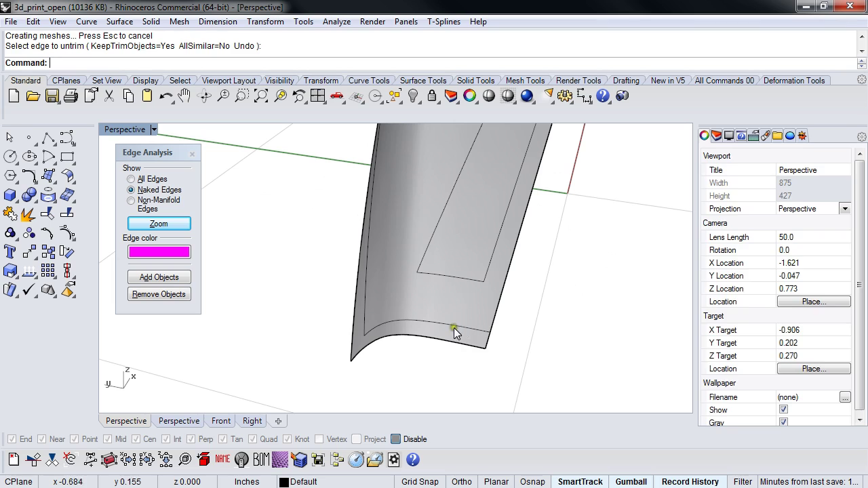
Step: Examine the kept boundary curve against the untrimmed surface at the hood's front corner
click(454, 327)
right_drag(526, 349, 304, 323)
right_drag(304, 323, 368, 310)
click(387, 369)
shift+right_drag(400, 369, 405, 309)
right_drag(404, 308, 420, 311)
scroll(346, 337, up, 5)
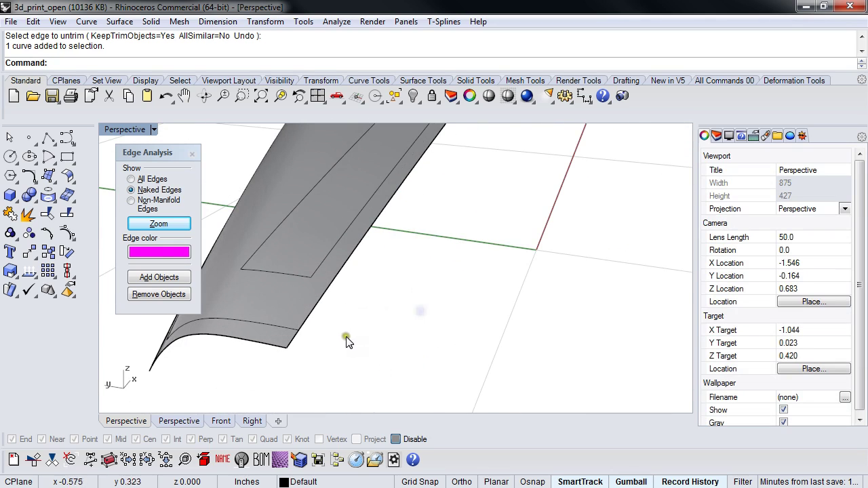
Step: Extend the hood surface past its long centreline edge with ExtendSrf, using the Smooth type and a 0.100 extension factor
click(72, 180)
click(105, 183)
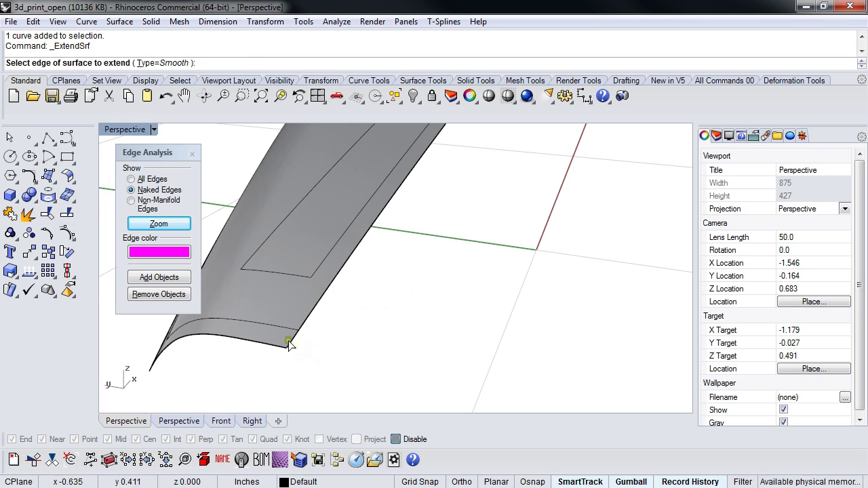
click(288, 344)
key(Return)
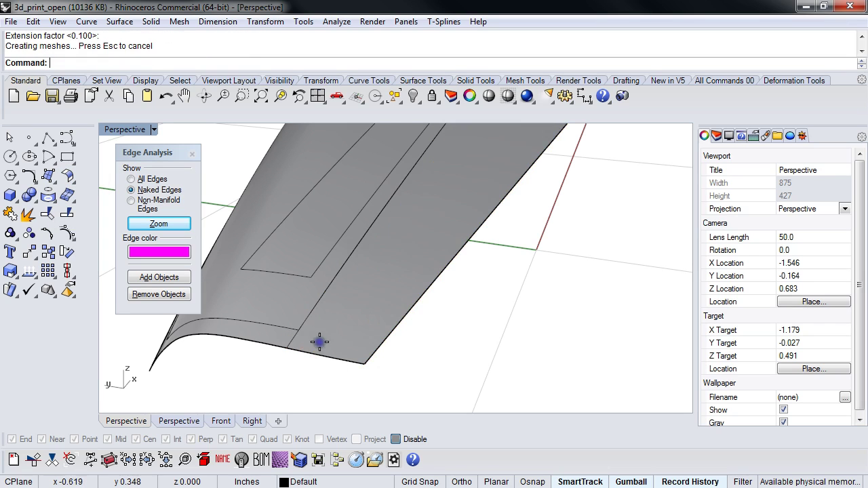
Step: Delete one of the overlapping boundary curves lying along the extended hood surface's front edge
right_drag(295, 361, 306, 329)
click(305, 331)
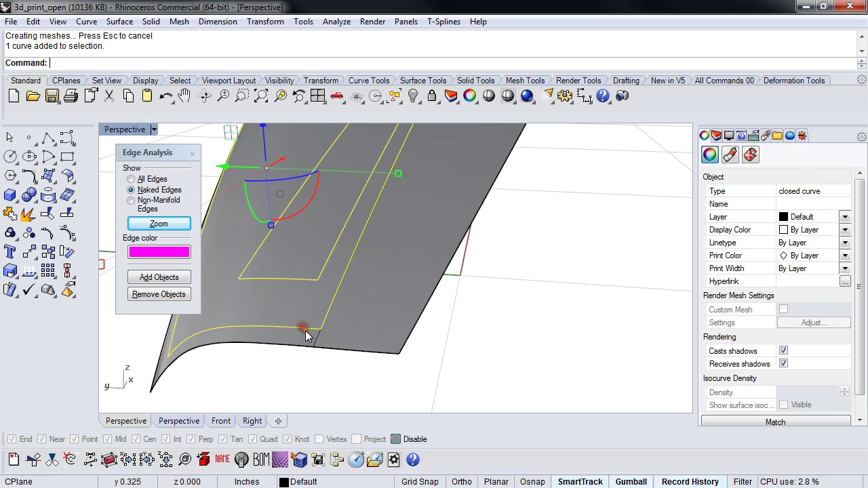
click(316, 344)
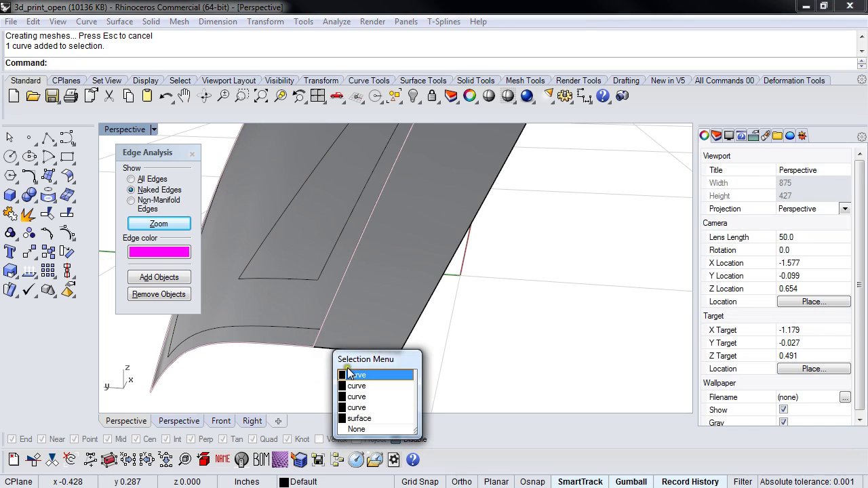
click(314, 343)
click(314, 345)
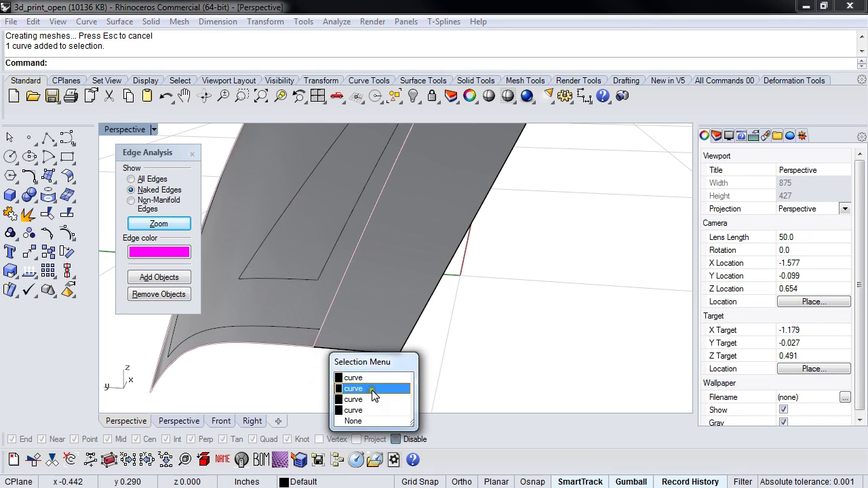
click(286, 330)
click(268, 370)
click(316, 343)
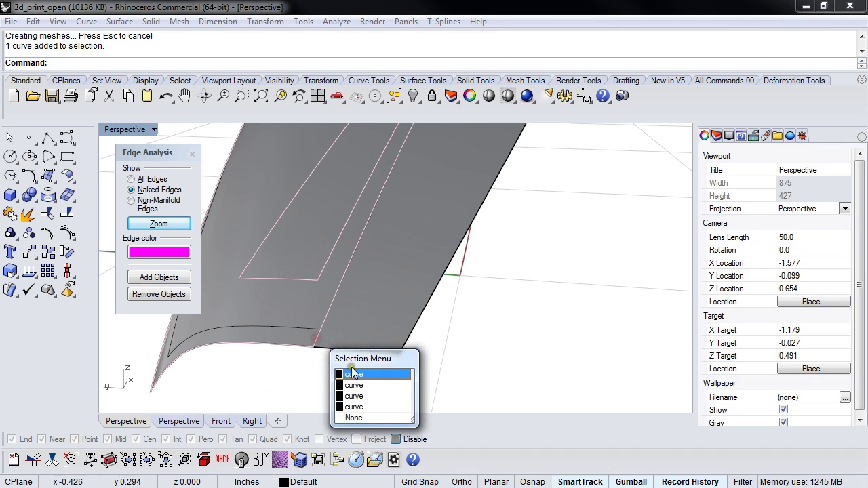
click(358, 379)
key(Delete)
key(Escape)
Step: Trim the extended hood surface with the closed boundary curve, removing the excess outside it and the slot area inside
click(304, 323)
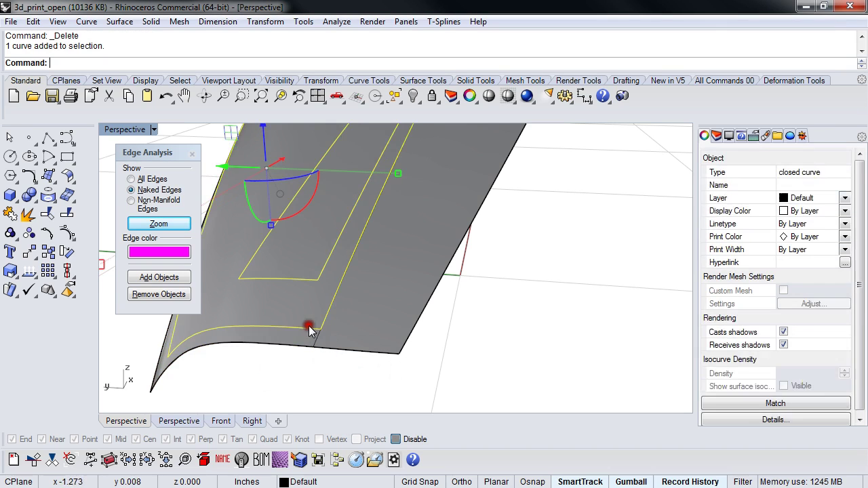
right_drag(306, 359, 341, 389)
key(ctrl+t)
click(385, 349)
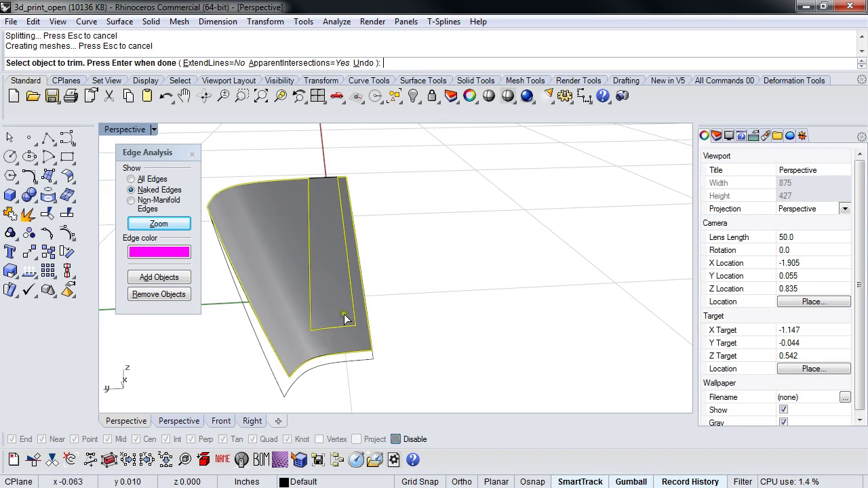
click(330, 301)
right_click(381, 330)
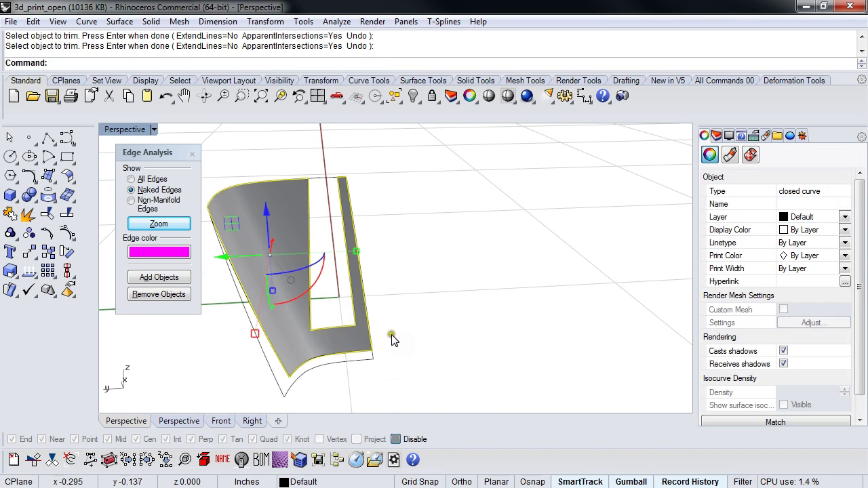
Step: Delete all leftover curves using SelCrv and show the hidden car parts again
key(Escape)
text(selcrv)
key(Return)
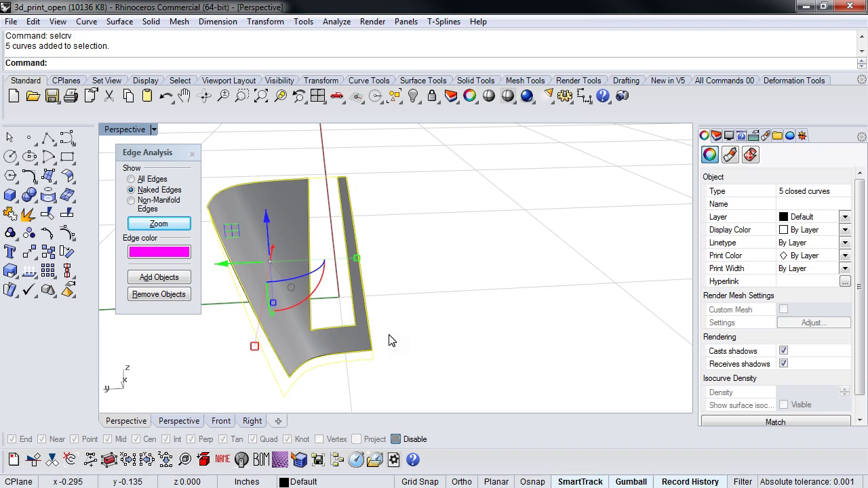
key(Delete)
text(show)
key(Return)
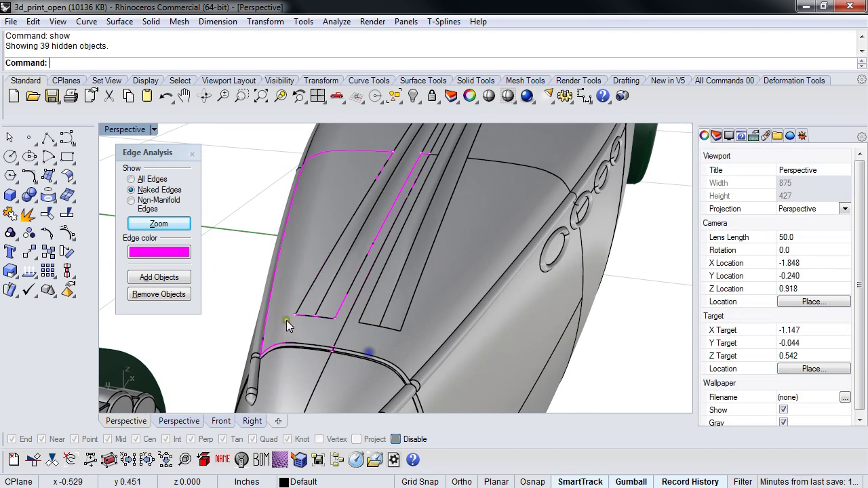
Step: Join the retrimmed hood surface to the car body polysurface
click(332, 304)
shift+click(370, 342)
text(join)
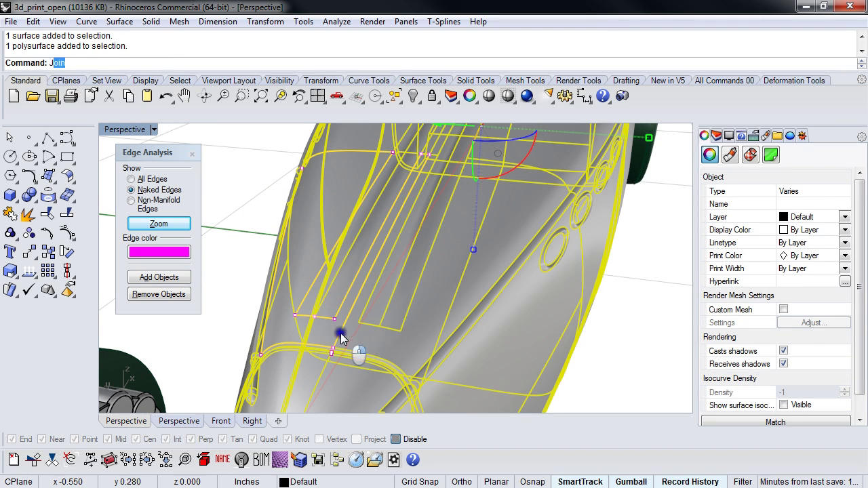
key(Return)
Step: Recheck the joined body for naked edges and the model for bad objects, then inspect the front groove at the hood's centreline
middle_click(340, 333)
click(346, 352)
right_drag(345, 352, 234, 306)
scroll(316, 302, up, 8)
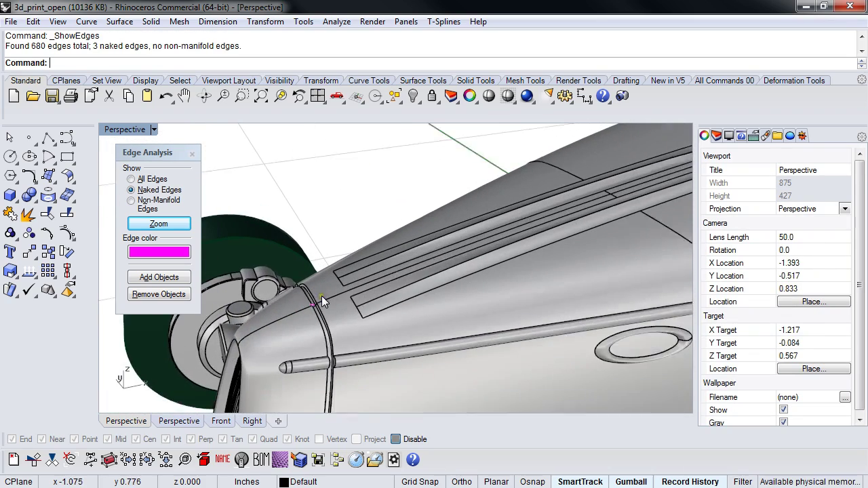
scroll(316, 299, down, 4)
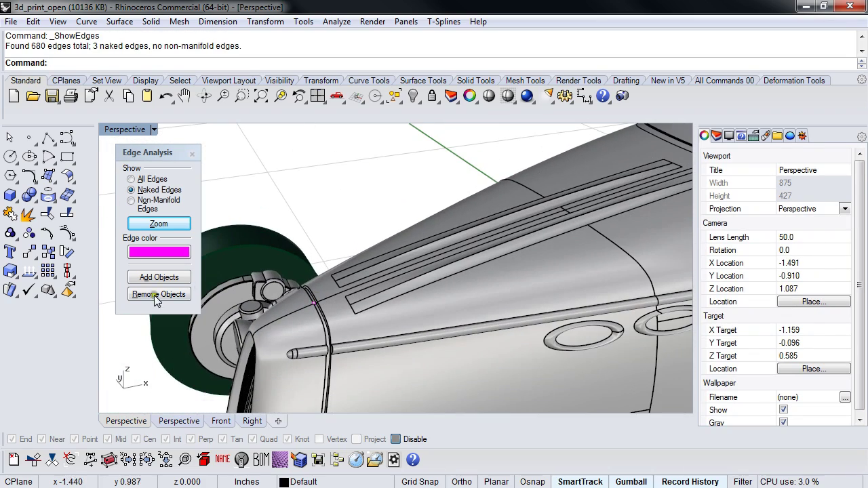
click(37, 278)
click(105, 316)
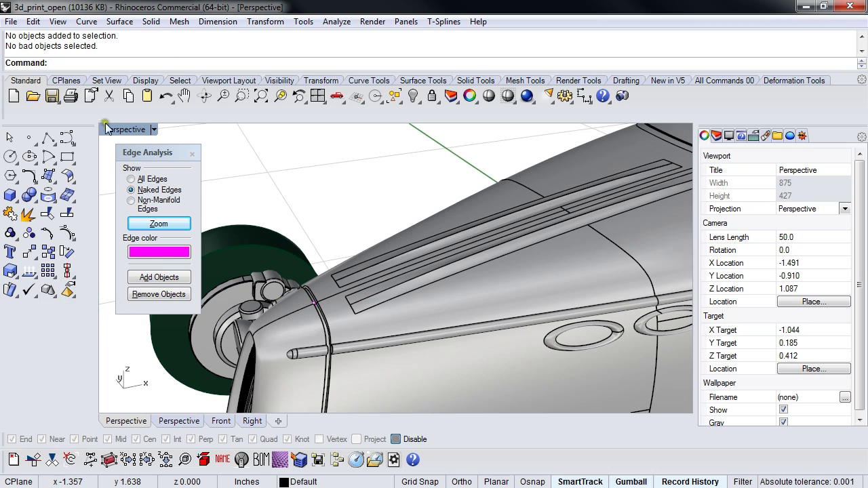
right_drag(411, 280, 296, 314)
scroll(273, 256, up, 5)
scroll(278, 253, up, 2)
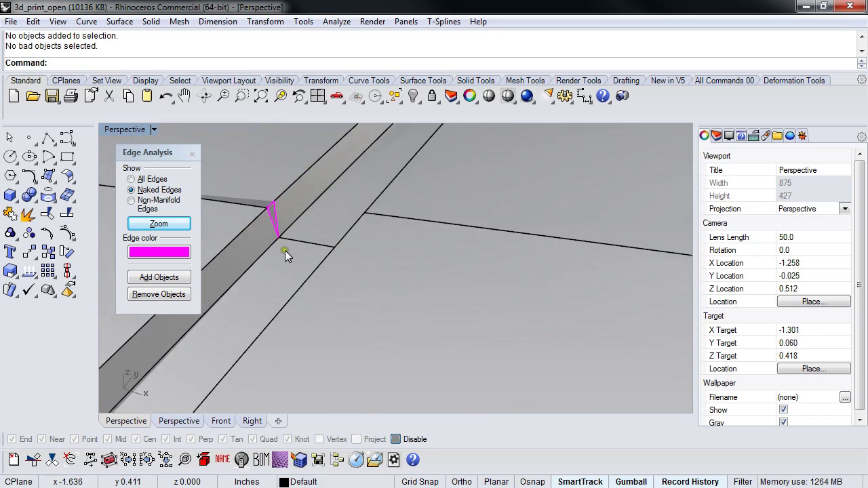
Step: Isolate the car body by selecting it, inverting the selection and hiding everything else
click(286, 250)
text(invert)
key(Return)
key(ctrl+h)
Step: Examine the triangular naked-edge gap where the hood's front groove crosses the centreline, from several angles
scroll(296, 256, down, 4)
right_drag(359, 280, 329, 262)
scroll(391, 230, up, 4)
right_drag(391, 231, 346, 275)
scroll(346, 264, down, 3)
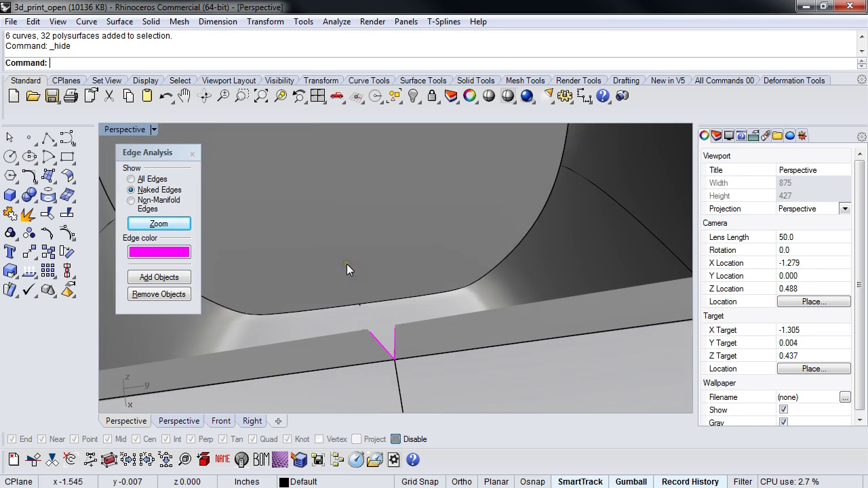
scroll(347, 263, up, 5)
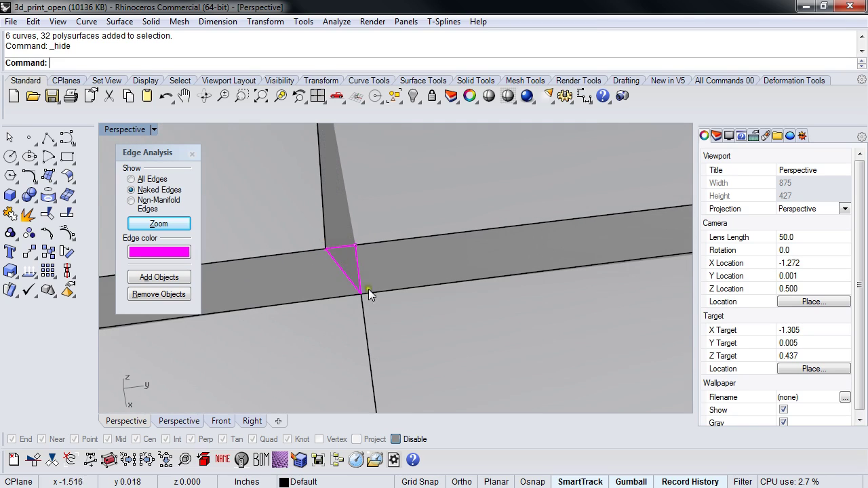
scroll(358, 275, down, 3)
scroll(362, 275, up, 2)
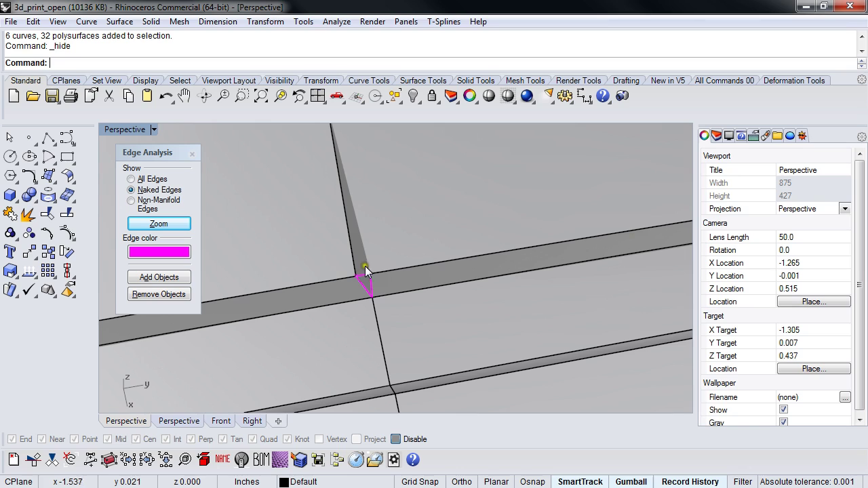
click(379, 332)
key(Escape)
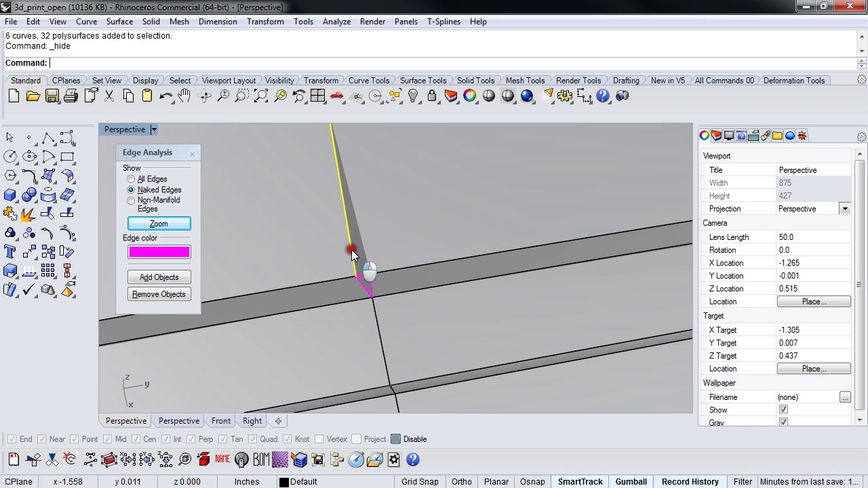
scroll(376, 294, down, 1)
middle_click(370, 299)
click(382, 292)
scroll(382, 291, up, 1)
click(343, 305)
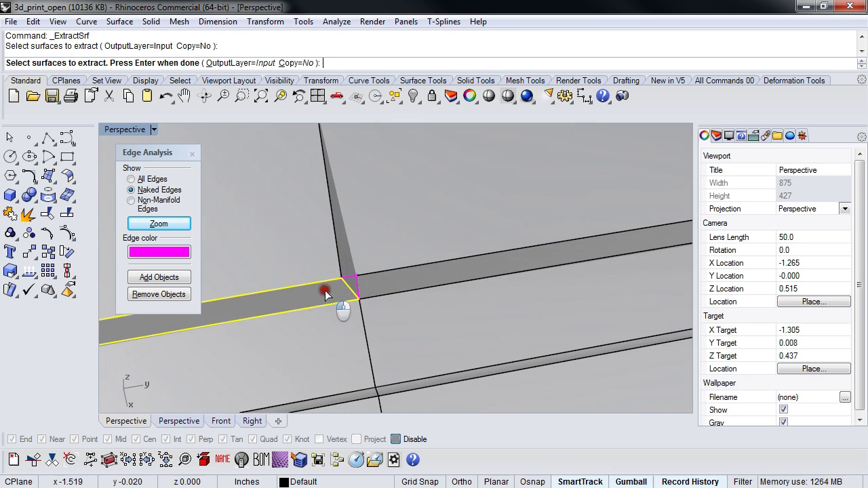
click(387, 284)
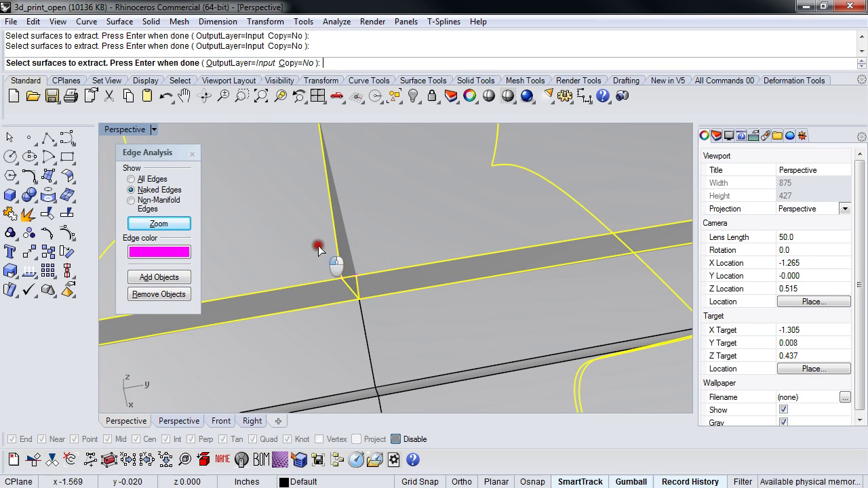
scroll(336, 265, down, 2)
mouse_move(337, 274)
right_down()
mouse_move(461, 254)
mouse_move(453, 309)
mouse_move(430, 250)
mouse_move(500, 273)
mouse_move(336, 285)
right_up()
right_click(388, 277)
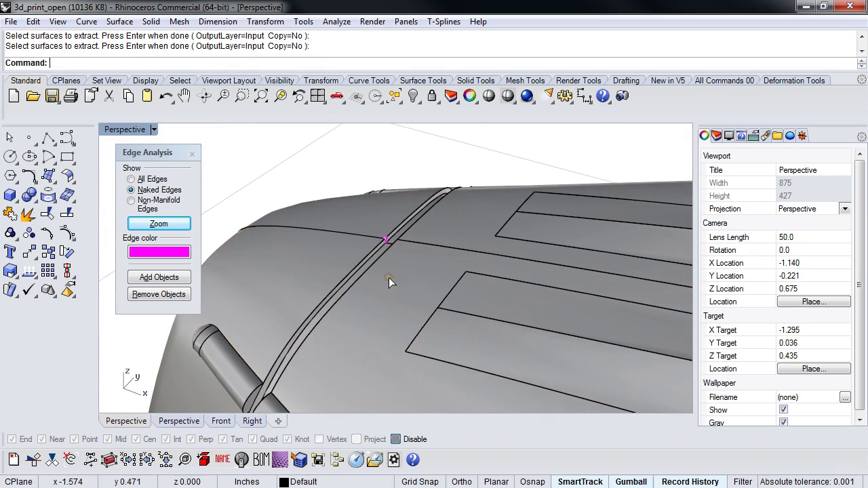
Step: Create a small box centred on the naked-edge gap's endpoint at the centreline, tall enough to enclose the groove there
right_drag(389, 277, 366, 294)
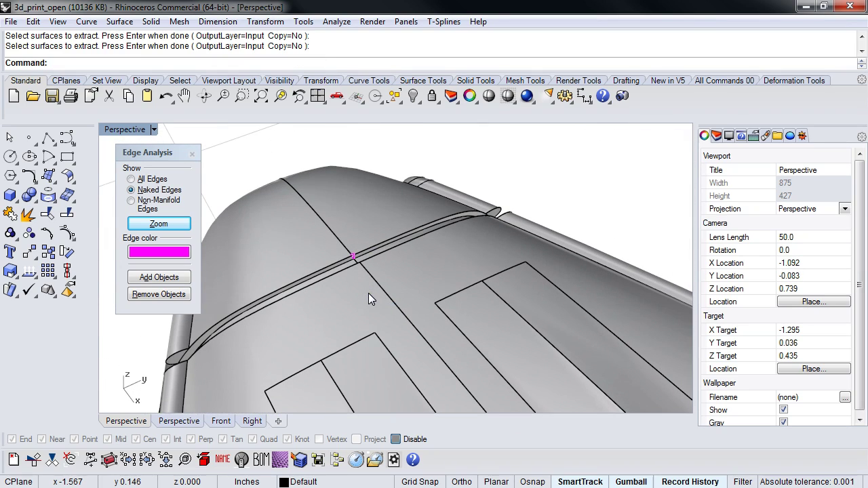
right_drag(371, 297, 487, 222)
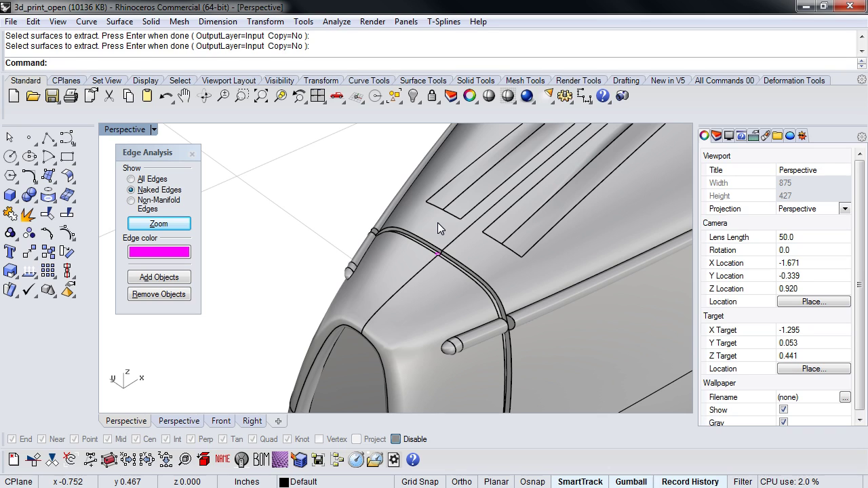
key(ctrl+F1)
click(15, 202)
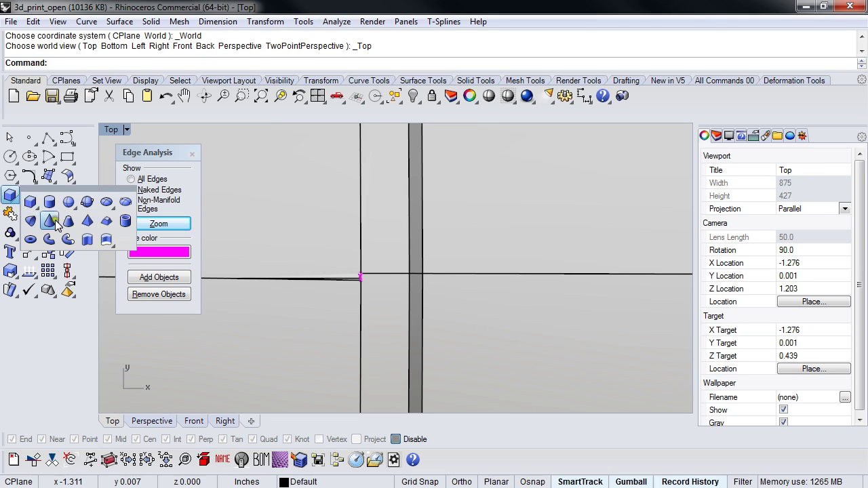
click(35, 212)
click(31, 226)
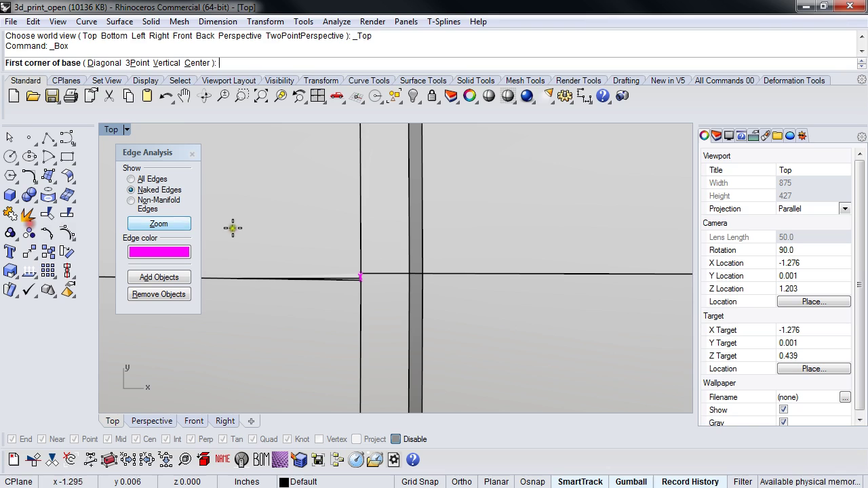
click(192, 62)
scroll(364, 275, up, 3)
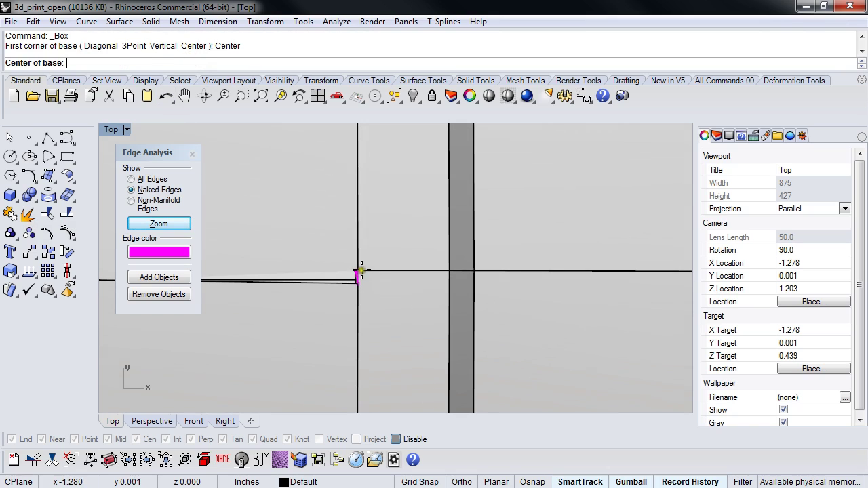
click(358, 272)
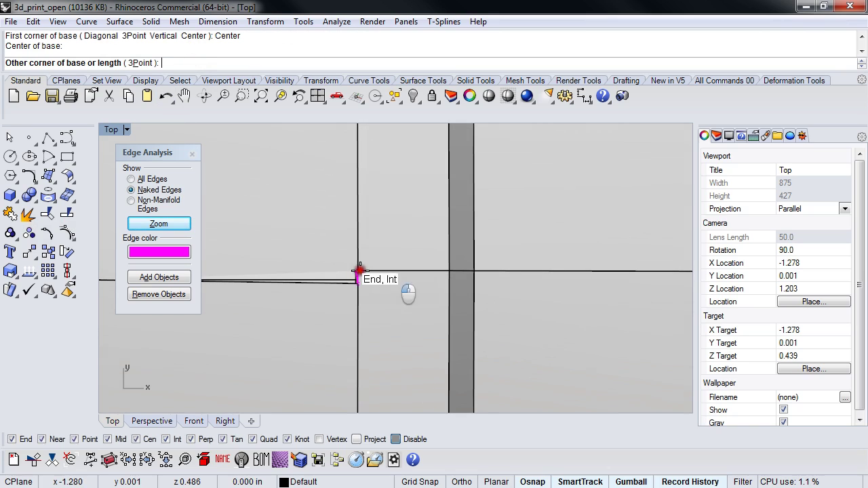
click(405, 318)
key(ctrl+F2)
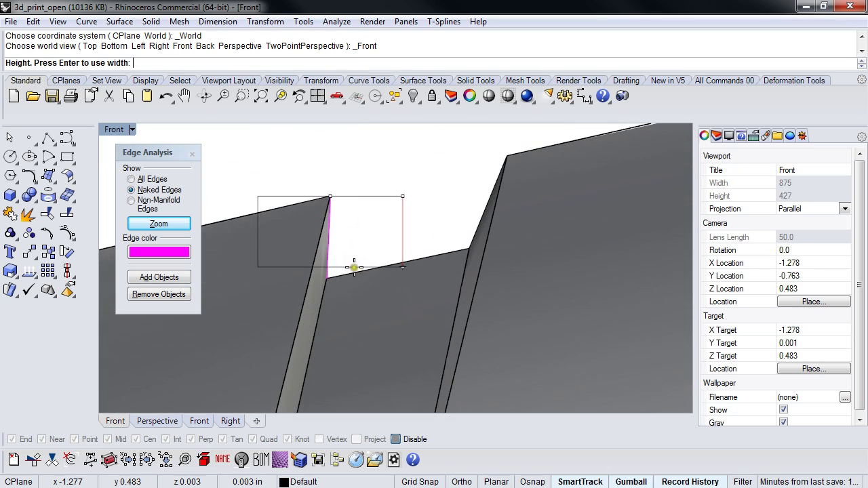
click(344, 374)
Step: Trim away the body faces inside the box in wireframe display, then delete the box
click(362, 256)
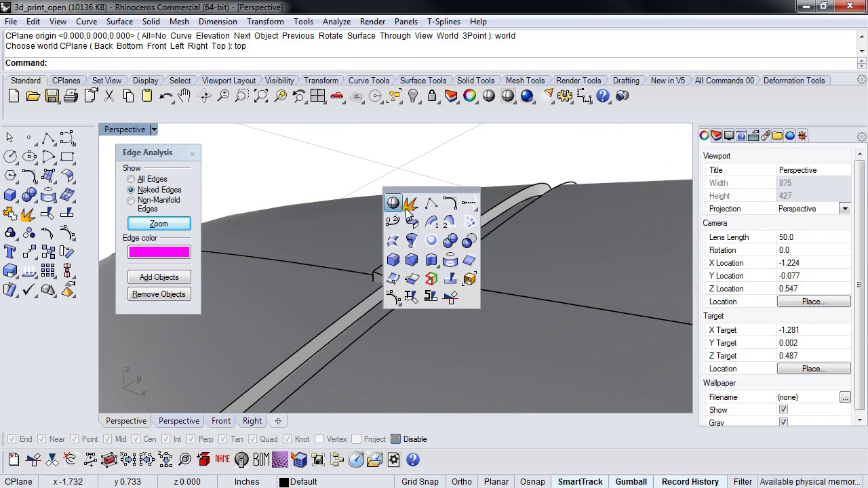
click(392, 203)
click(355, 231)
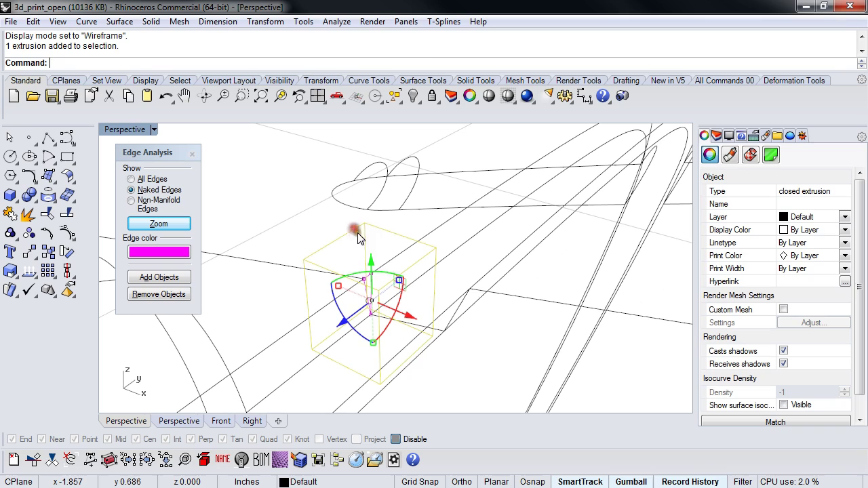
key(ctrl+t)
click(390, 261)
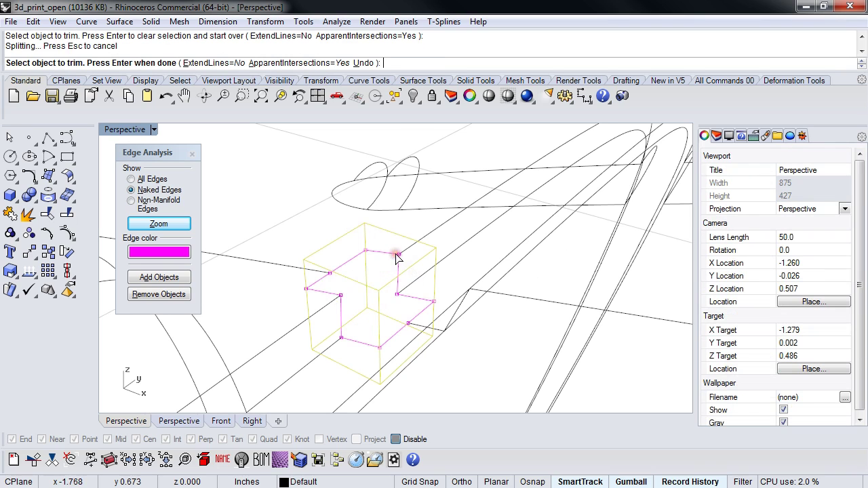
key(Return)
click(359, 225)
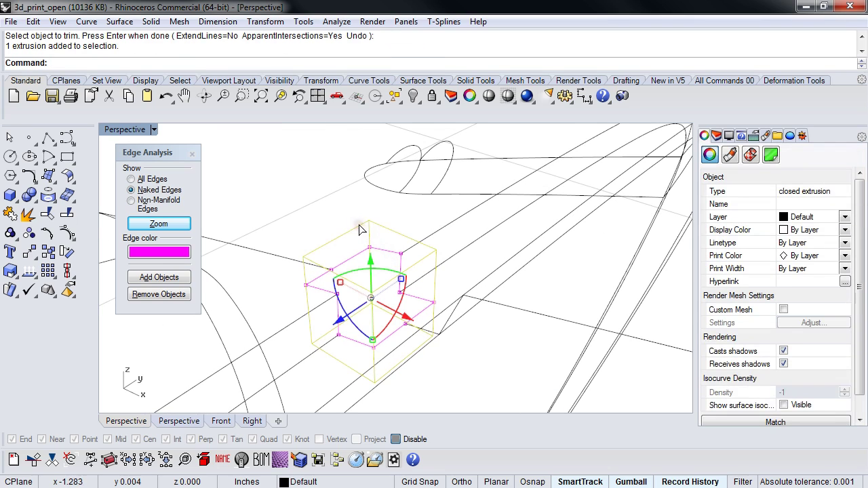
key(Delete)
Step: Loft a straight-sections surface between the two vertical naked edges of the groove opening, without simplifying the curves
scroll(445, 287, up, 8)
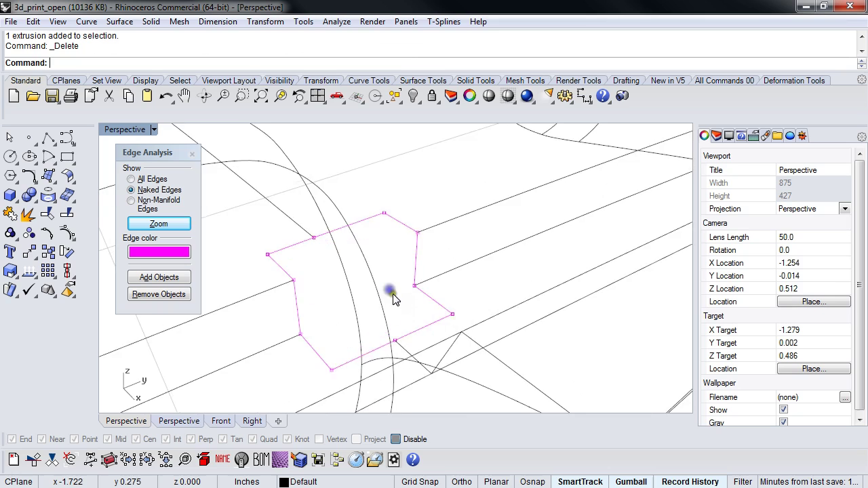
scroll(465, 275, up, 1)
middle_click(455, 278)
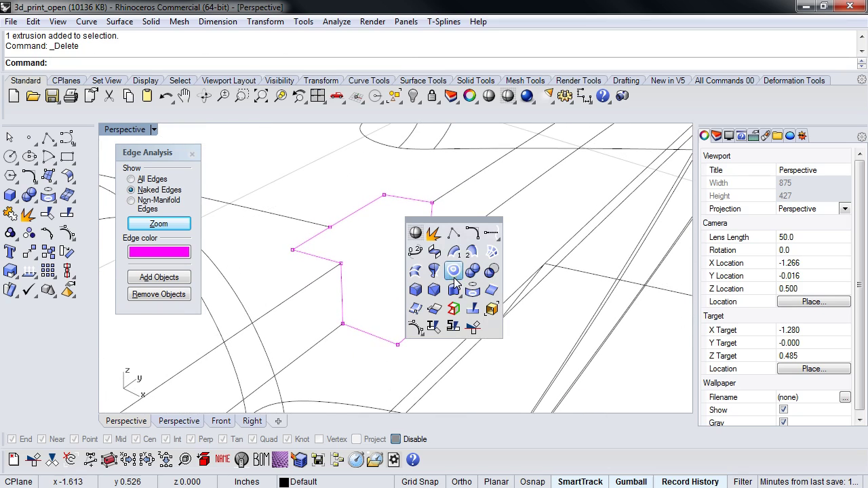
click(415, 271)
click(343, 281)
click(430, 214)
right_click(402, 248)
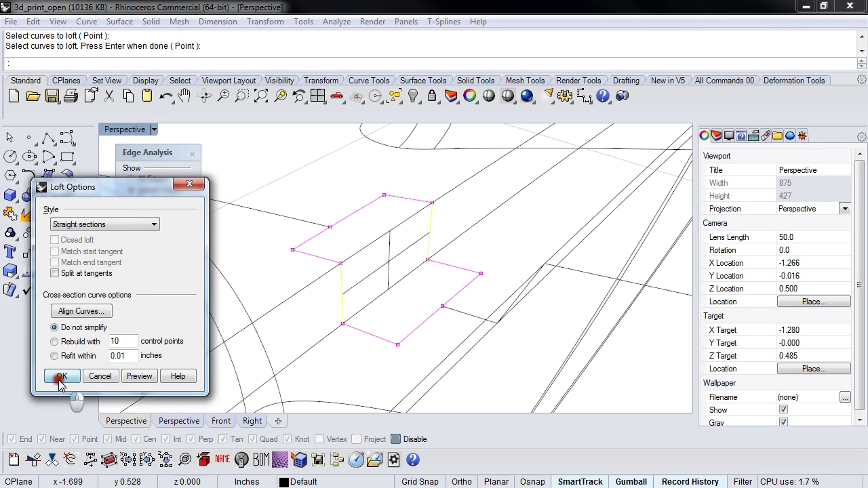
click(64, 377)
right_drag(369, 358, 364, 362)
Step: Fill the lower opening with a two-rail sweep, using the chained outer edges and the loft's lower edge as rails and both side edges as sections
middle_click(364, 362)
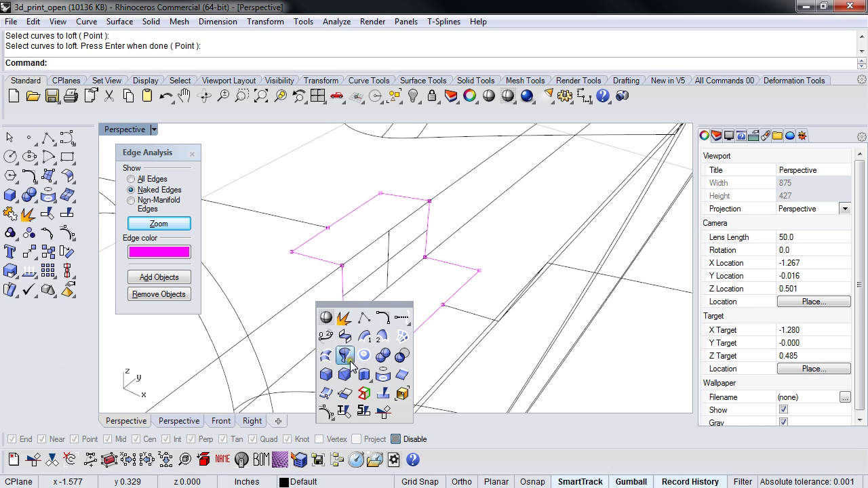
click(380, 334)
text(c)
key(Return)
click(426, 321)
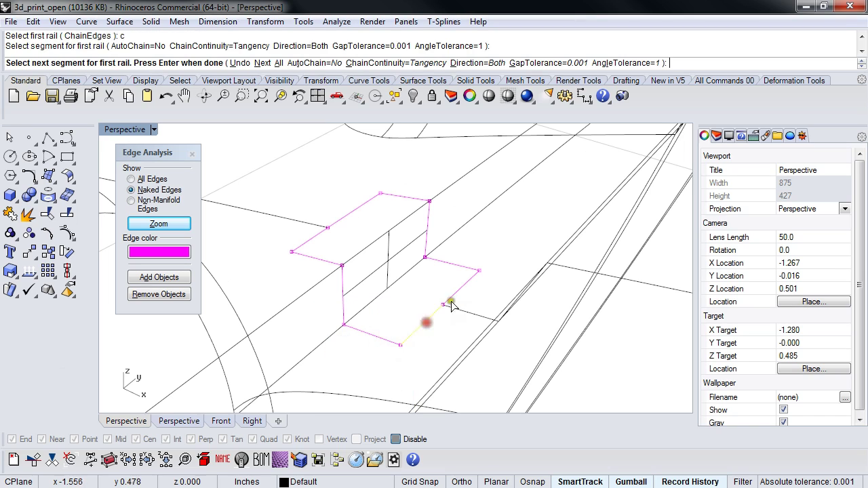
click(455, 296)
right_click(394, 311)
click(370, 306)
right_click(394, 313)
click(382, 337)
click(439, 268)
right_click(439, 280)
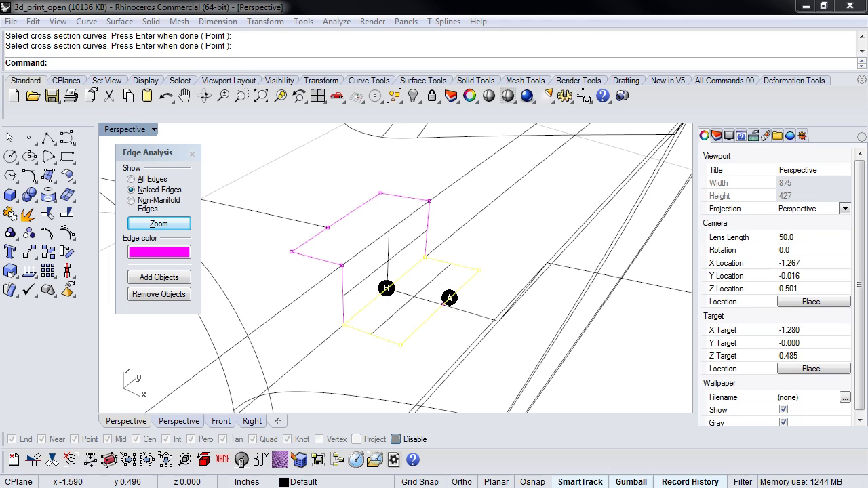
drag(217, 277, 99, 166)
click(34, 389)
Step: Fill the upper opening with a two-rail sweep between the chained outer edges and the loft's upper edge, using the side edges as sections
middle_click(387, 265)
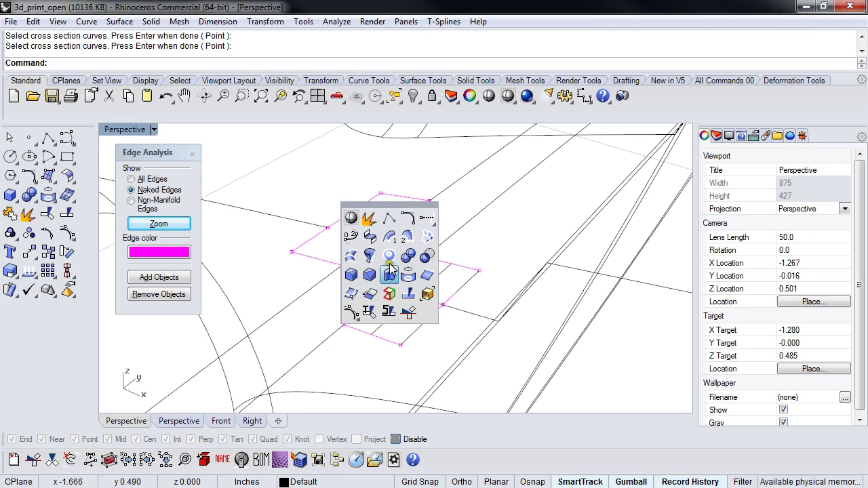
click(407, 239)
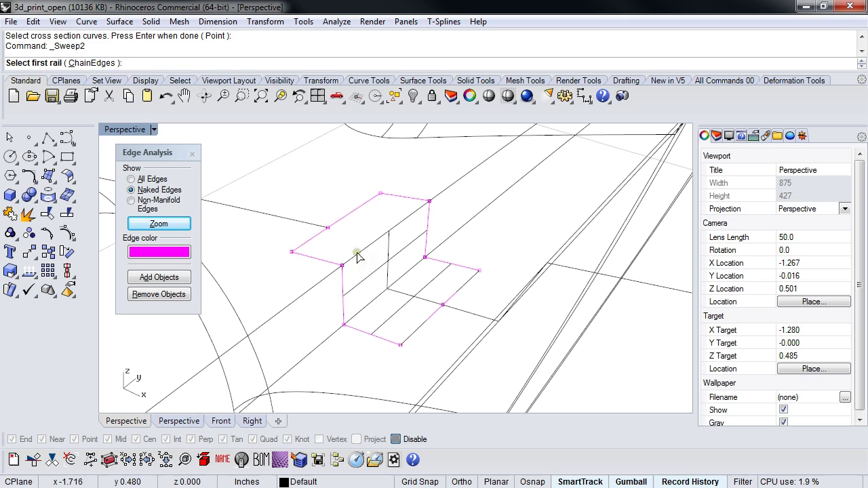
text(c)
key(Return)
click(327, 249)
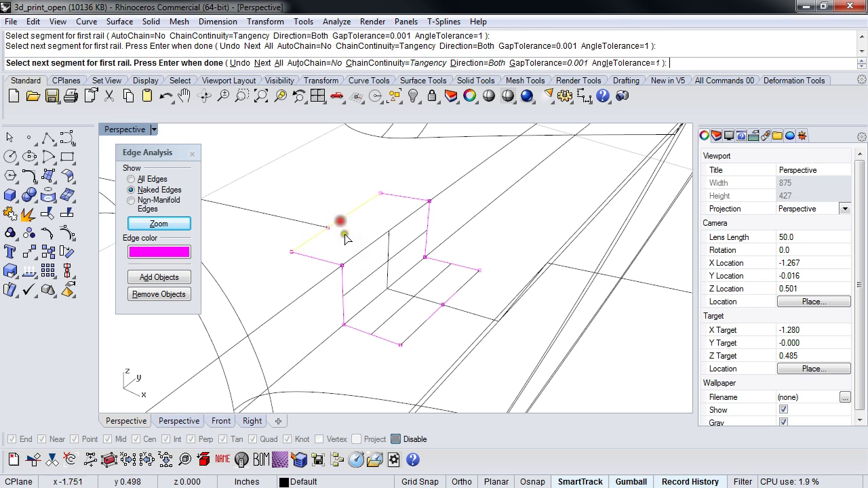
key(Return)
click(343, 250)
key(Return)
click(411, 198)
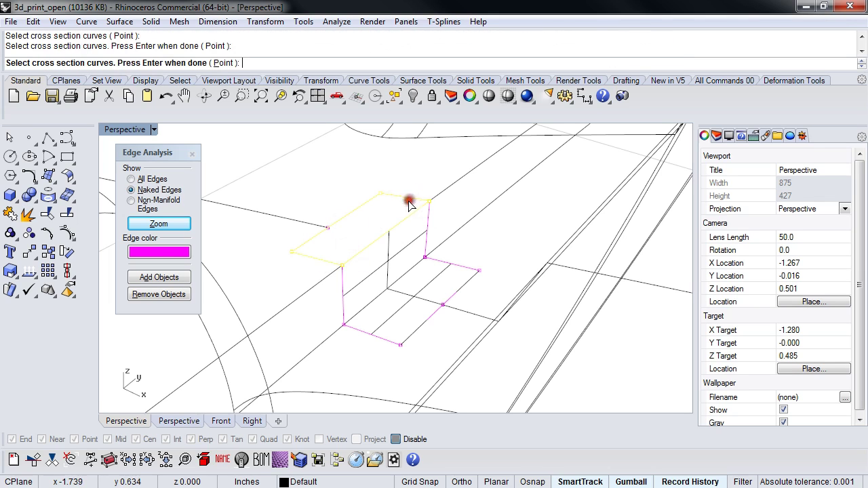
key(Return)
click(30, 387)
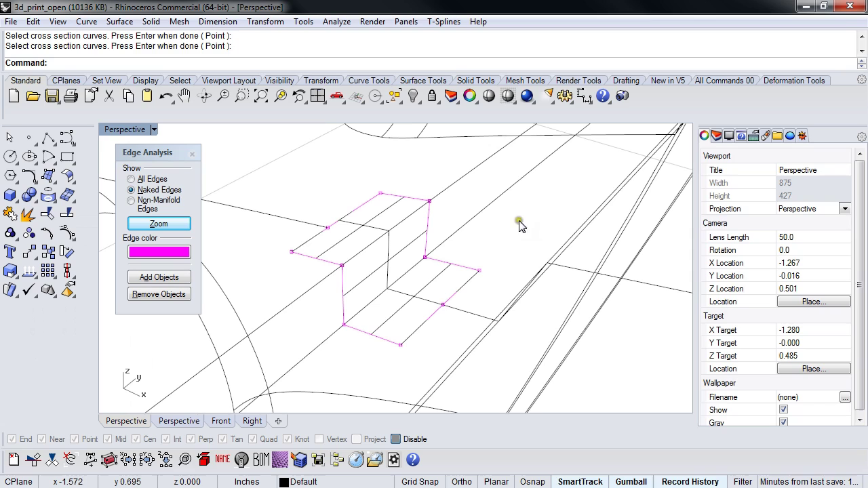
Step: Join all the patch surfaces with the car body and check the join report for a closed polysurface
click(264, 353)
key(ctrl+a)
key(ctrl+j)
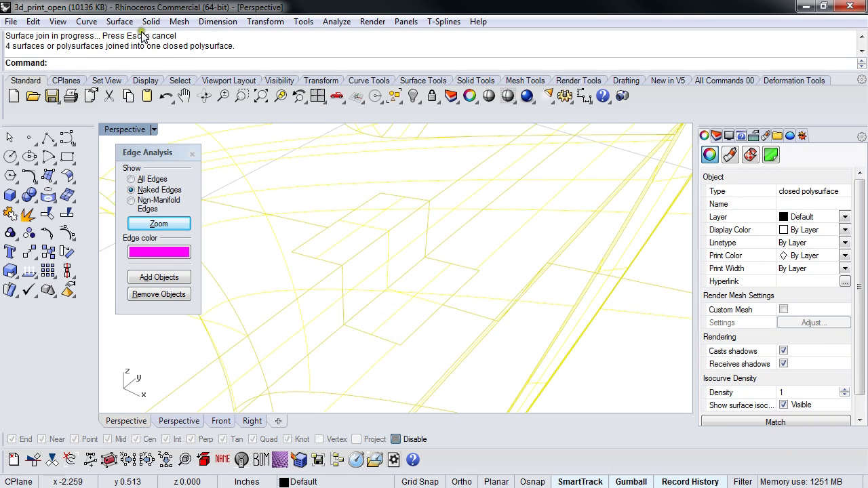
drag(145, 46, 230, 47)
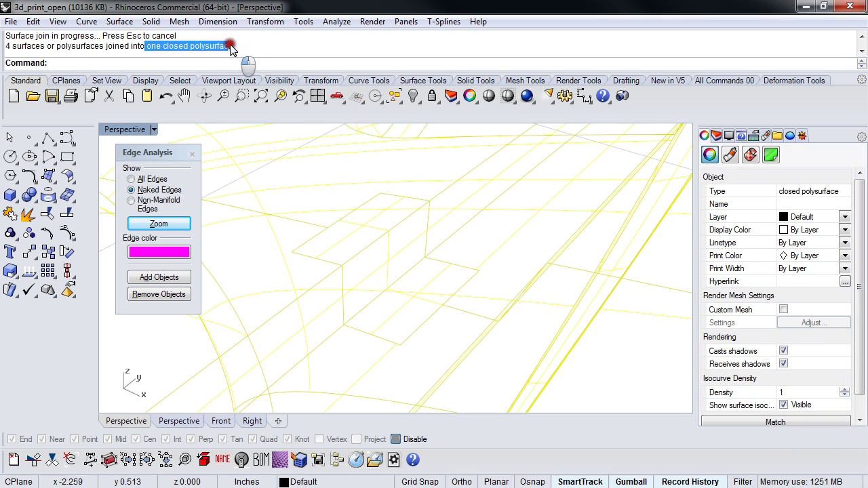
click(317, 171)
Step: Check the repaired car body for bad objects and open polysurfaces, and view the whole body
click(36, 278)
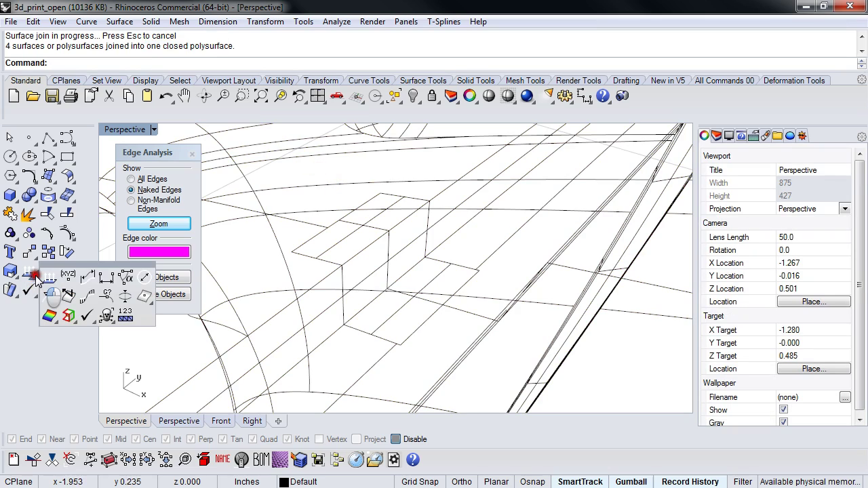
click(106, 315)
middle_click(468, 271)
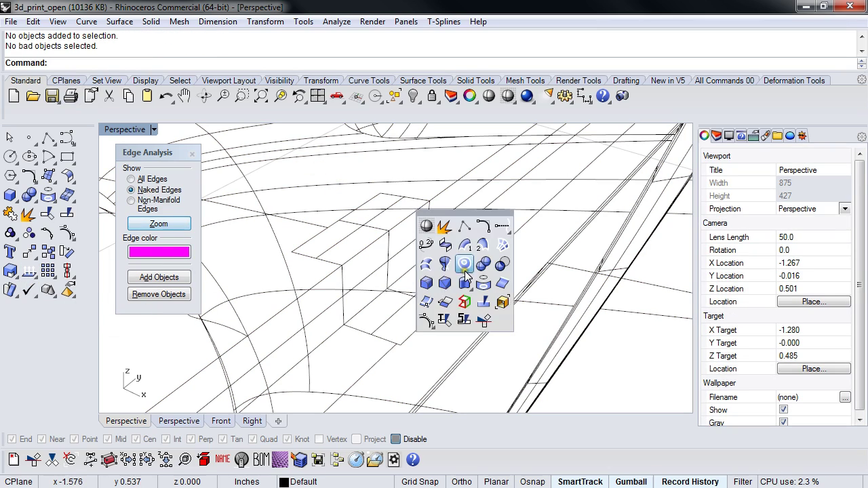
click(484, 298)
right_drag(289, 271, 458, 277)
scroll(480, 307, down, 6)
shift+right_drag(481, 307, 369, 294)
right_drag(400, 329, 406, 284)
shift+right_drag(448, 348, 441, 289)
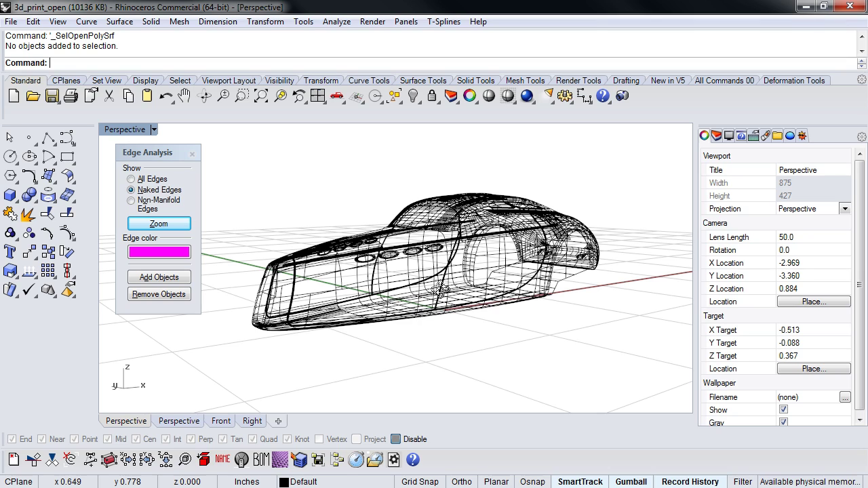
Step: Create a mesh from the car body polysurface and hide the original polysurface
click(434, 328)
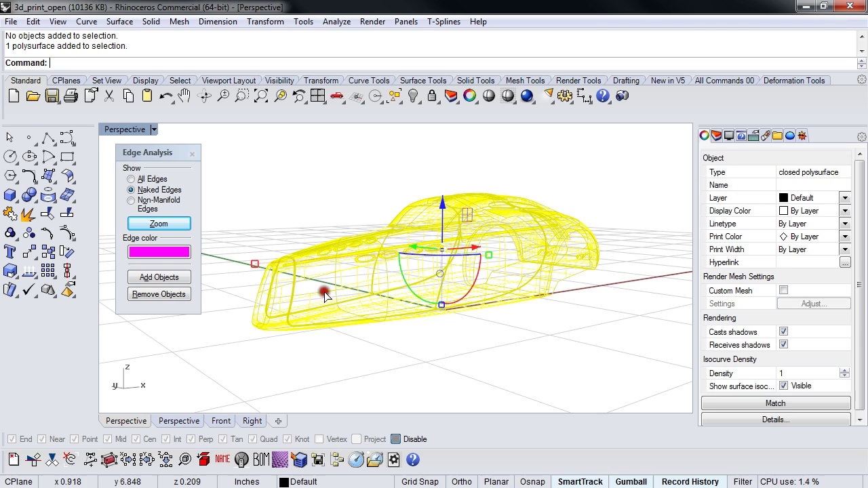
text(mesh)
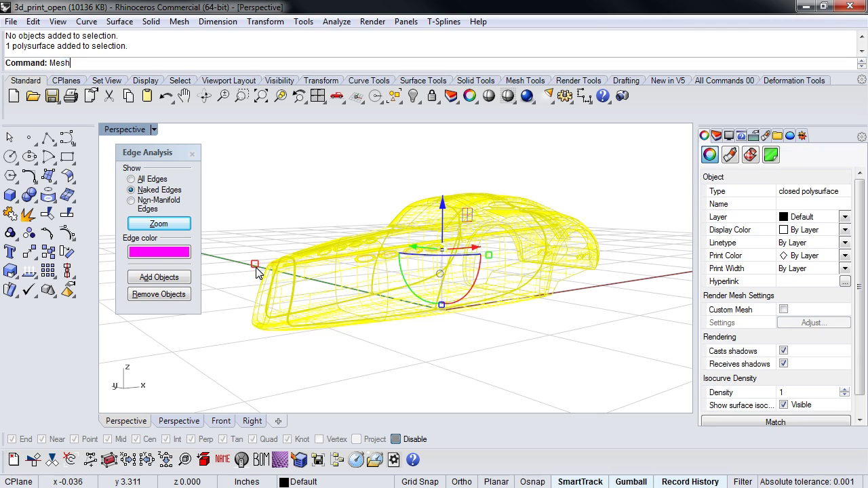
key(Return)
click(38, 273)
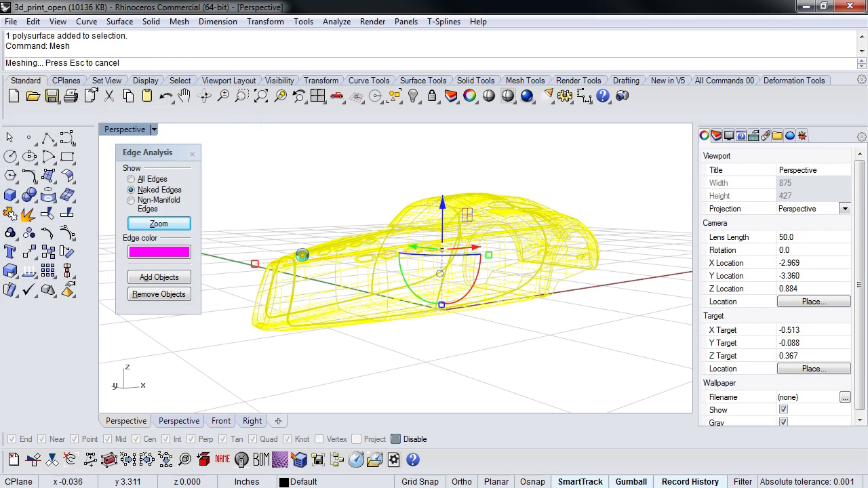
right_drag(312, 244, 376, 264)
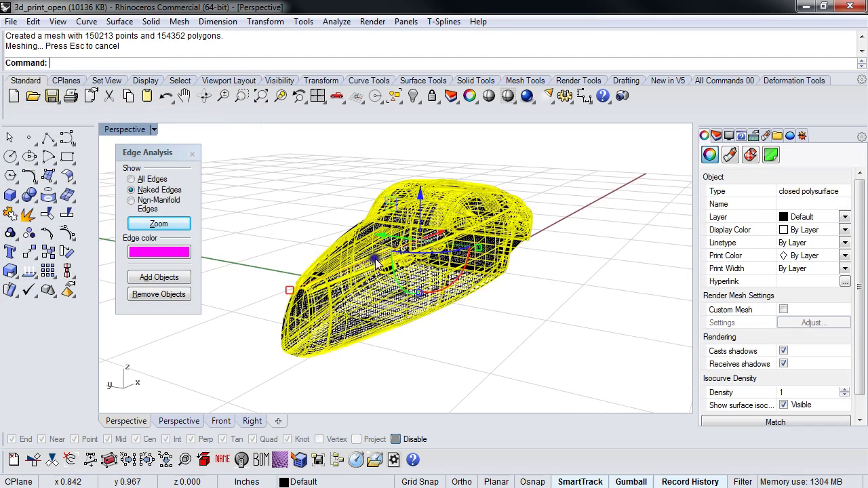
key(ctrl+h)
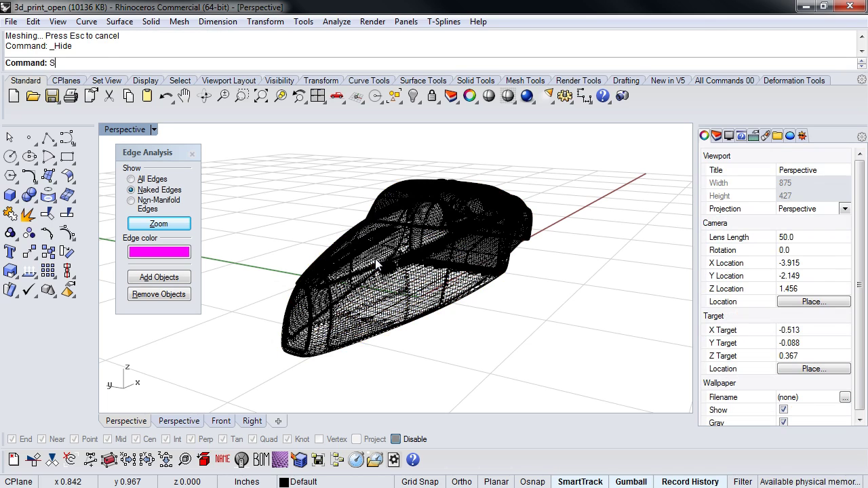
Step: Check for open meshes with SelOpenMesh
text(SelOpenMesh)
key(Return)
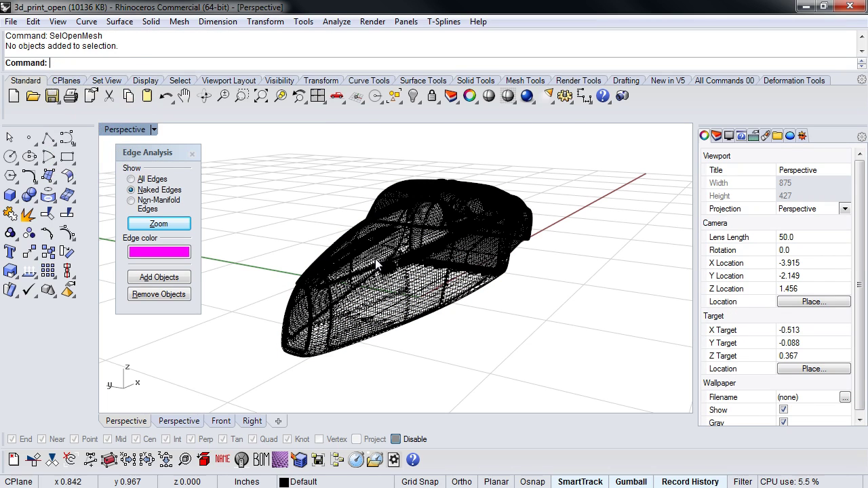
drag(18, 46, 117, 46)
right_drag(405, 244, 409, 283)
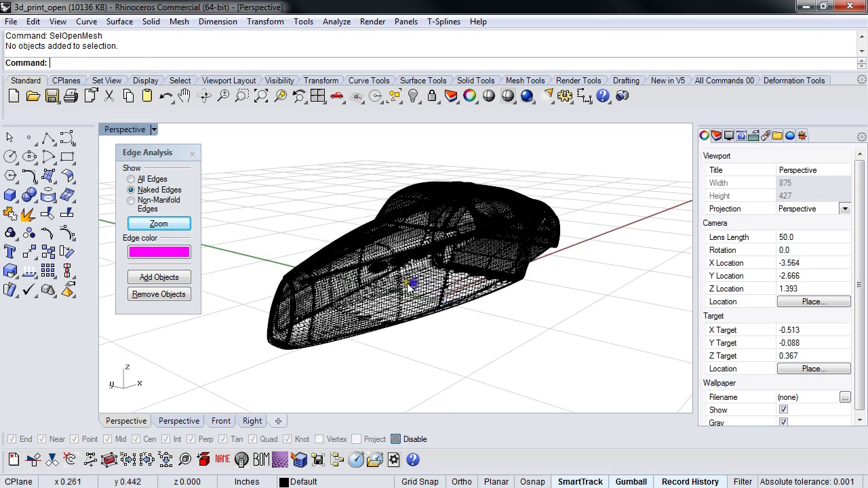
Step: Add the car body mesh to the edge analysis and check it for naked and non-manifold edges
click(409, 283)
right_drag(273, 210, 298, 212)
key(Escape)
click(158, 277)
click(330, 294)
key(Return)
drag(102, 42, 251, 42)
right_drag(294, 153, 290, 221)
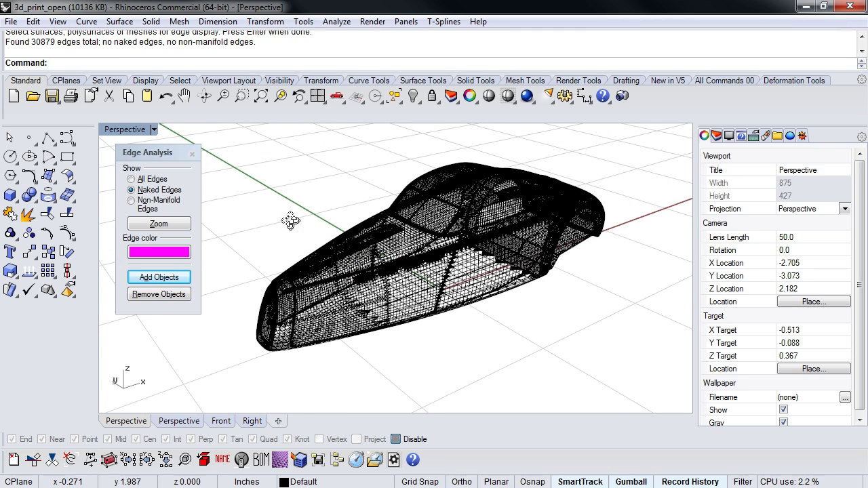
right_drag(290, 221, 302, 268)
Step: Delete the test mesh of the car body and show all hidden objects
click(400, 278)
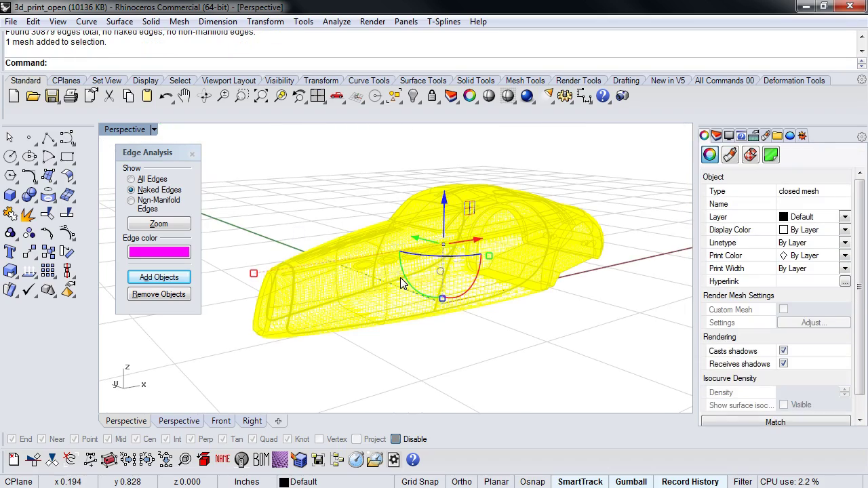
key(Delete)
text(show)
key(Return)
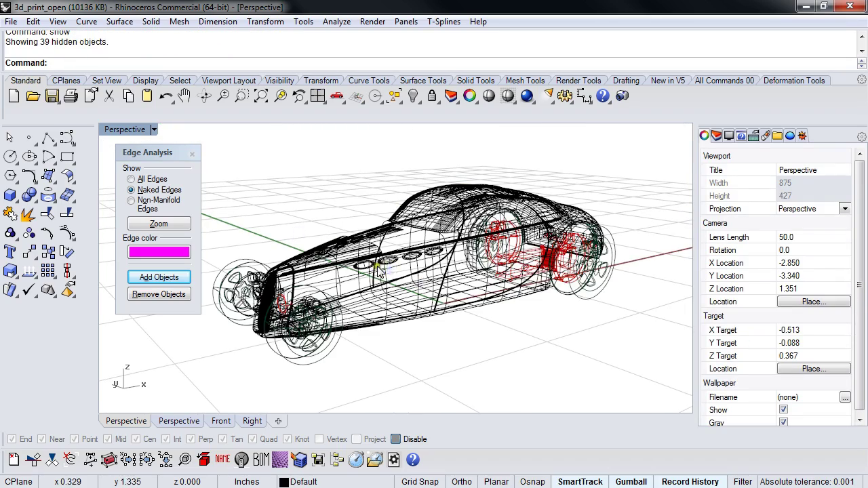